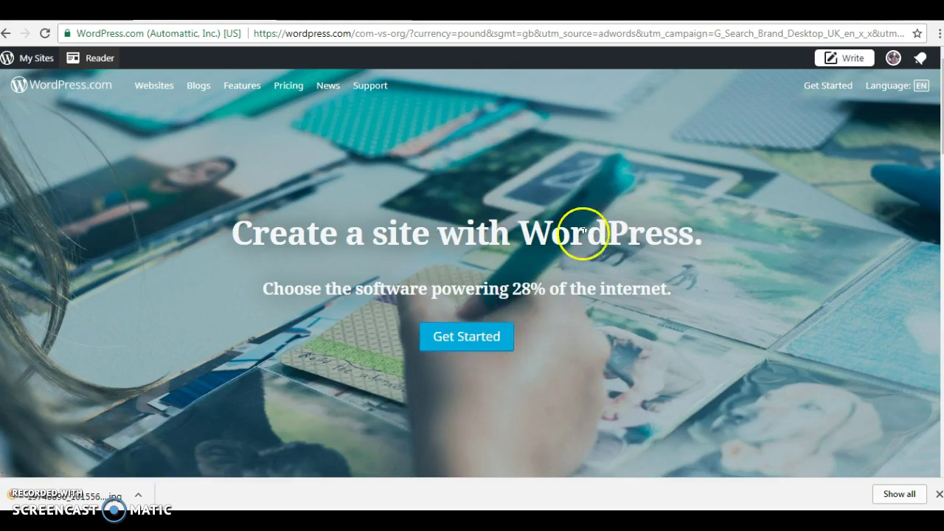
Start creating a new site as a blog and pick the Sapor theme
click(464, 337)
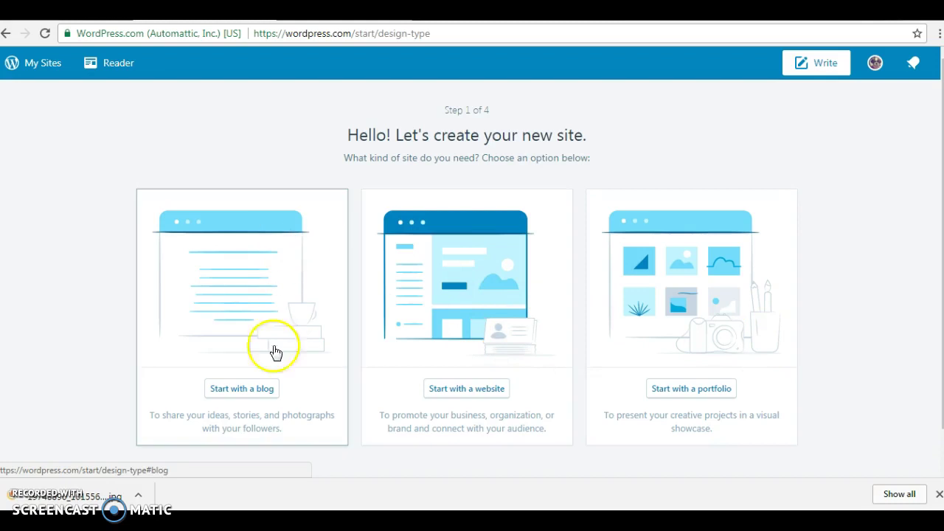
click(251, 389)
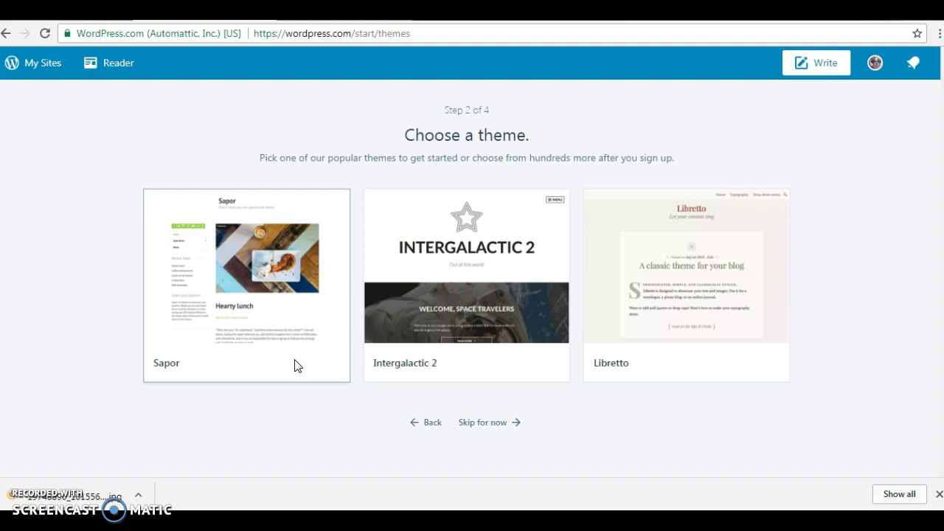
mouse_move(254, 323)
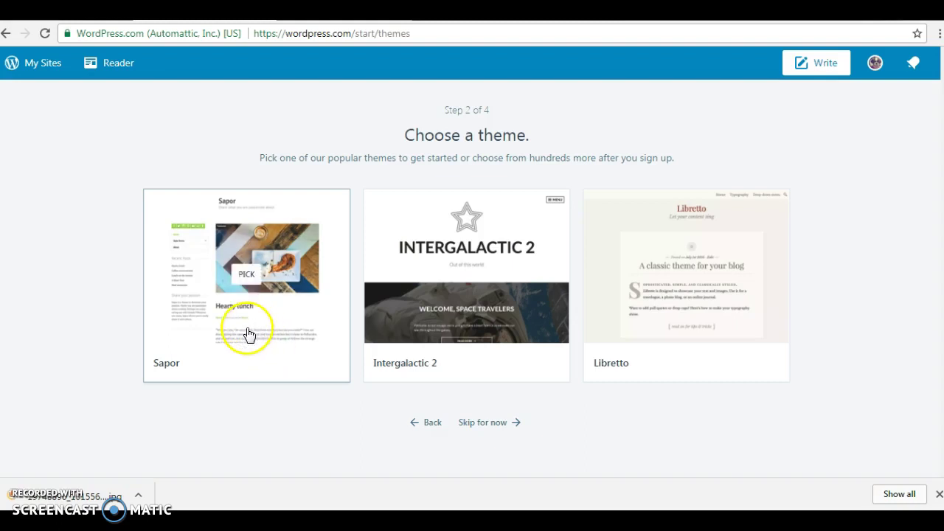
click(249, 334)
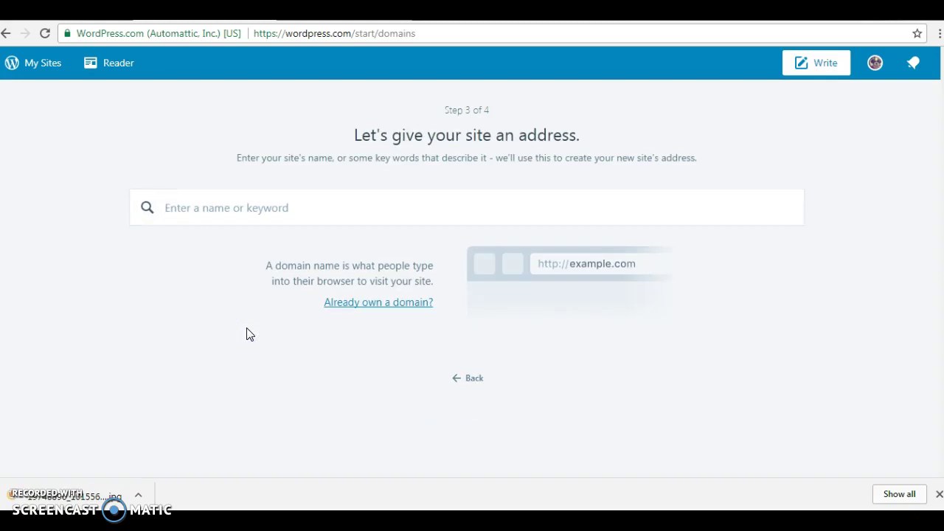
Search for the site address "anniescraftbox" and select the free anniescraftbox.wordpress.com
click(301, 195)
text(annies)
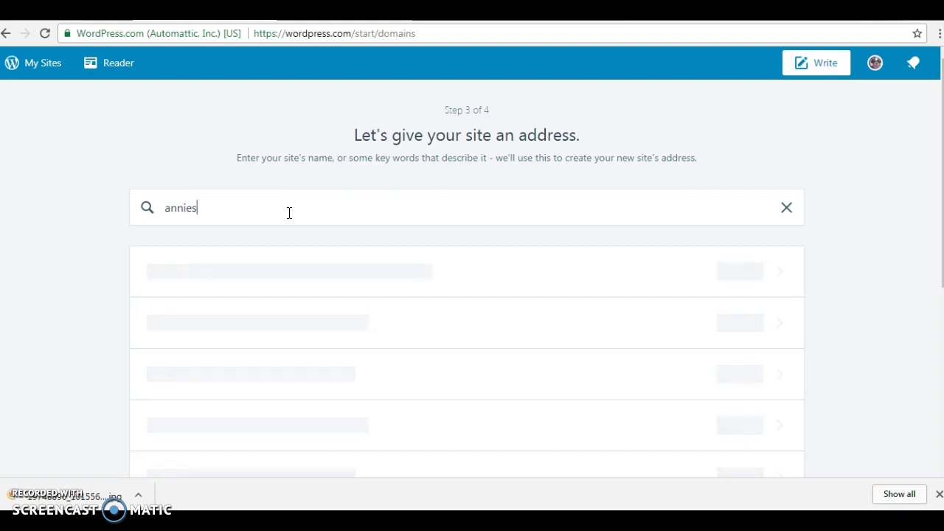
text(craftbox)
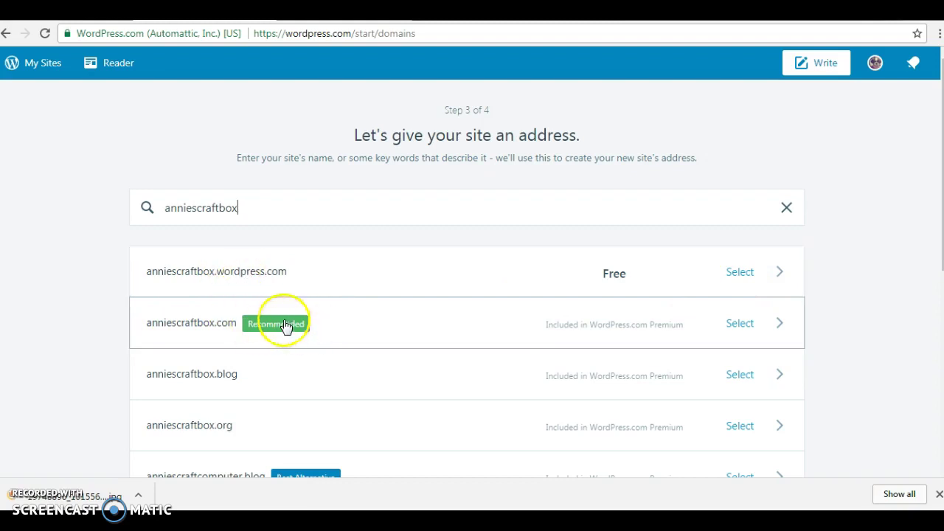
mouse_move(655, 333)
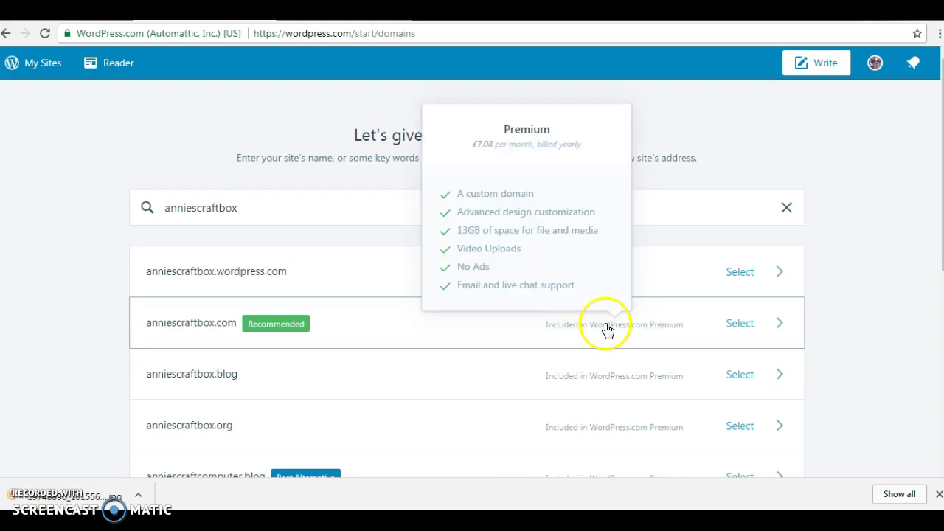
click(747, 283)
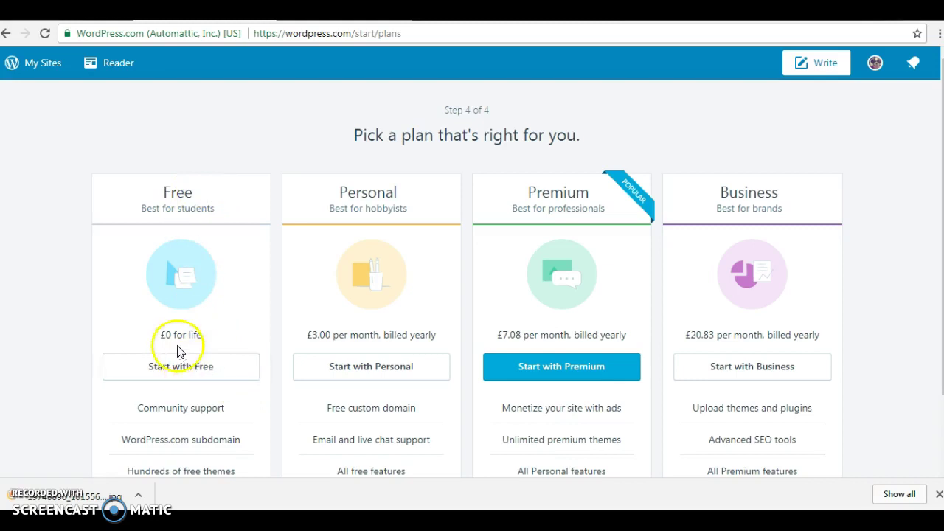
Choose the Free plan for the new site and view the live site
click(184, 370)
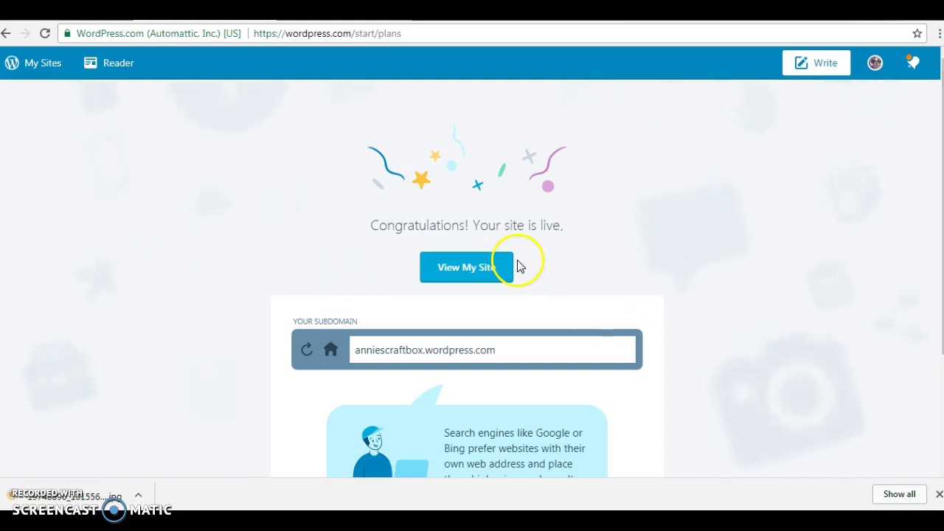
click(494, 273)
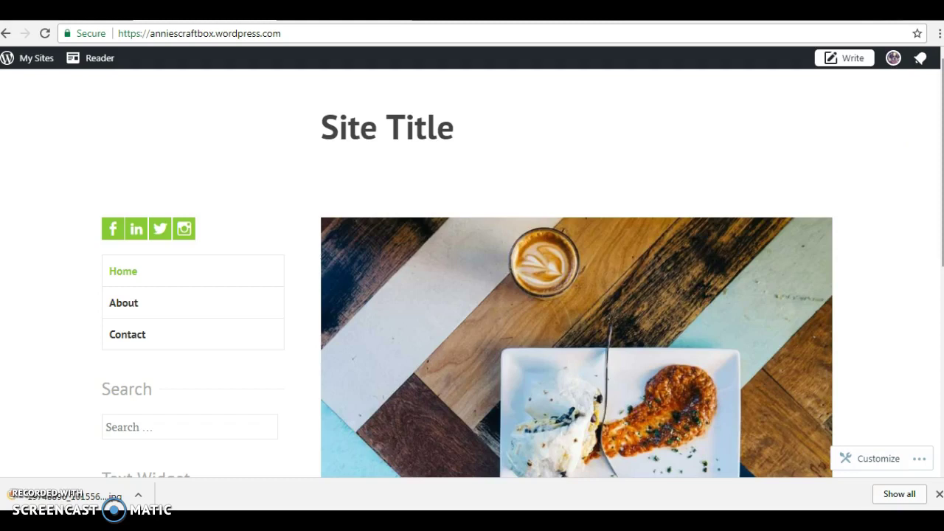
scroll(577, 332, down, 1)
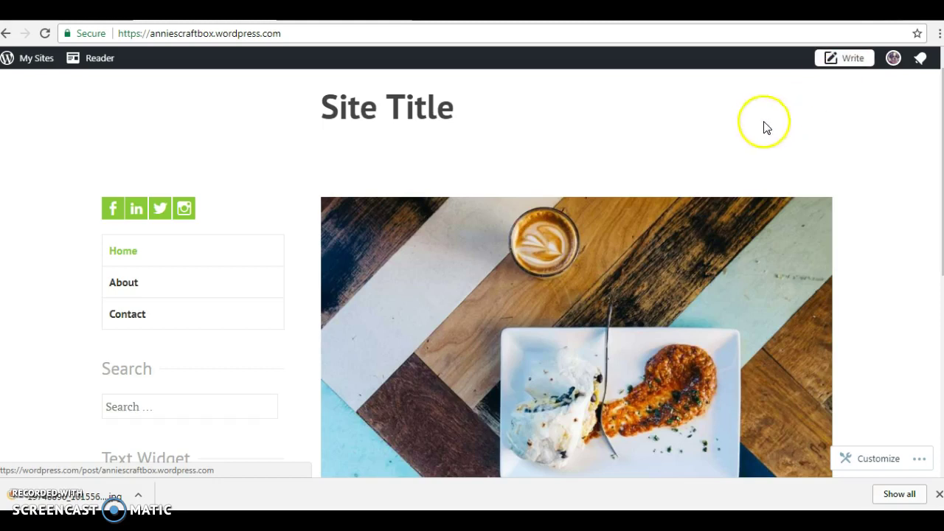
Start customizing the site and replace the placeholder site title with "Annies Craft Box"
click(867, 463)
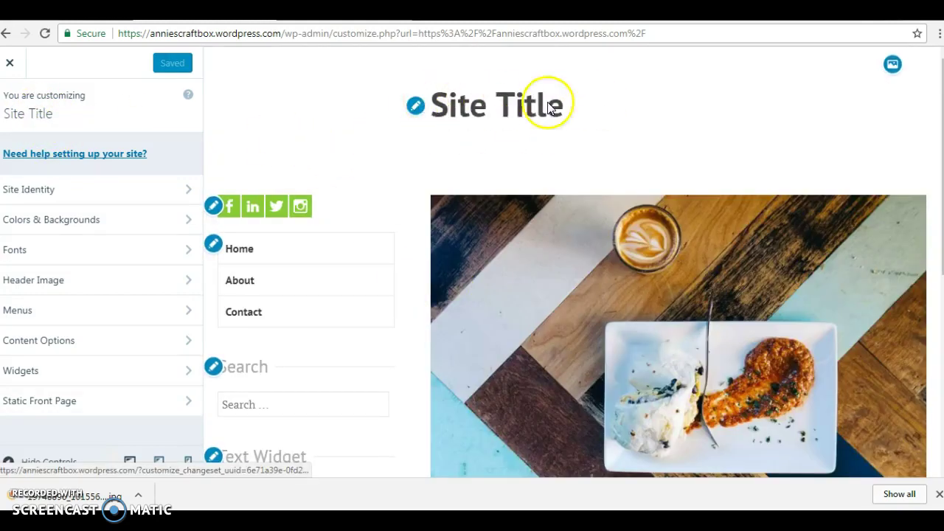
click(415, 107)
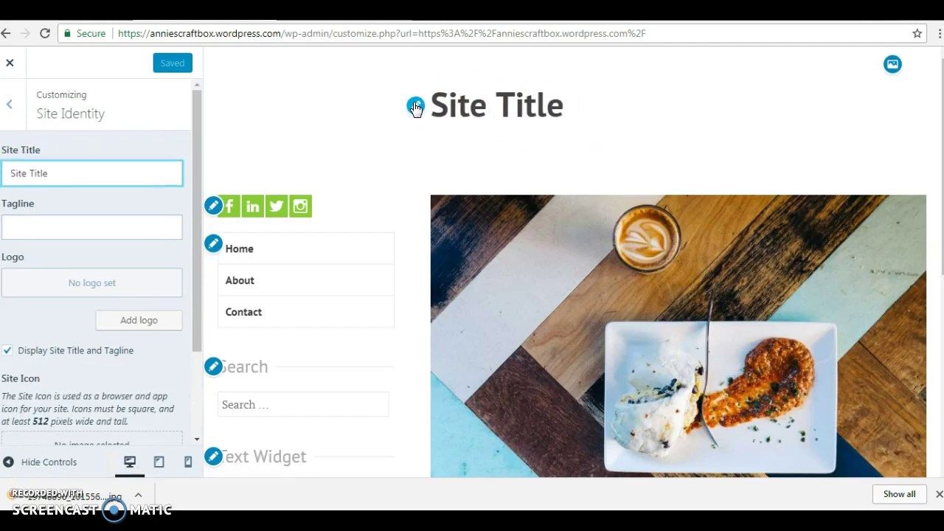
drag(59, 175, 6, 174)
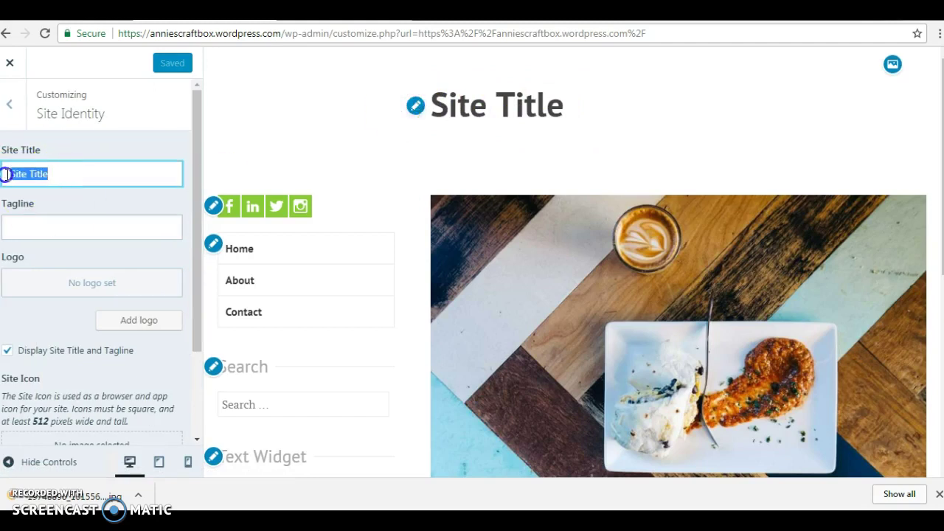
click(7, 174)
text(Ann)
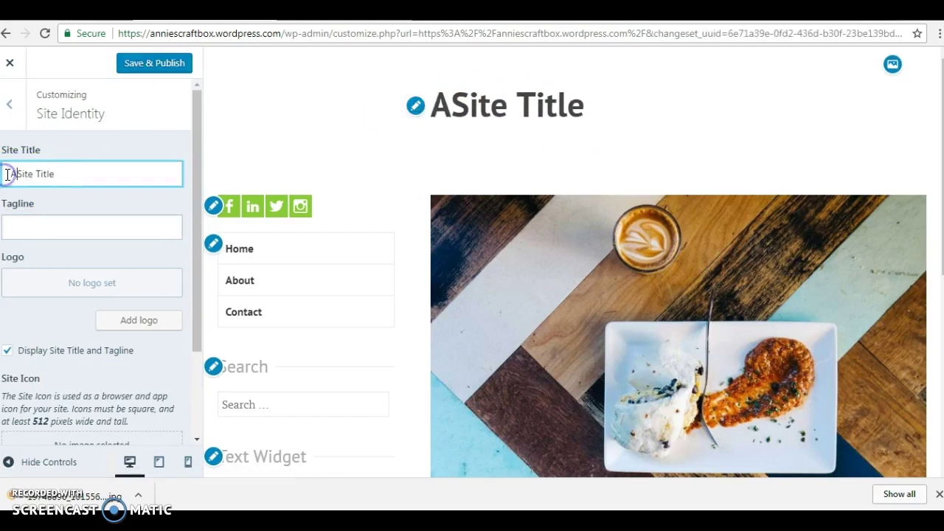
text(ies Cra)
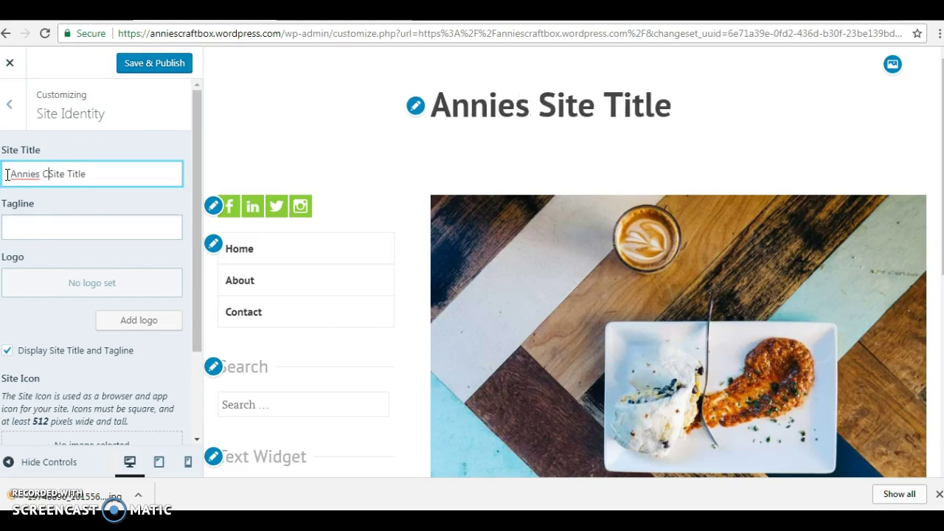
text(ft Bo)
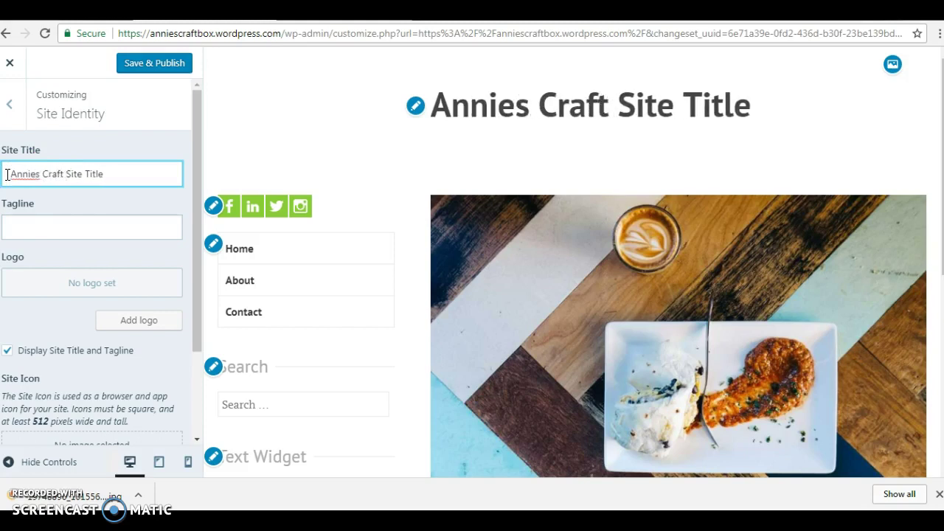
text(x)
key(Delete)
key(Delete)
key(Delete)
key(Delete)
key(Delete)
key(Delete)
key(Delete)
key(Delete)
key(Delete)
key(Delete)
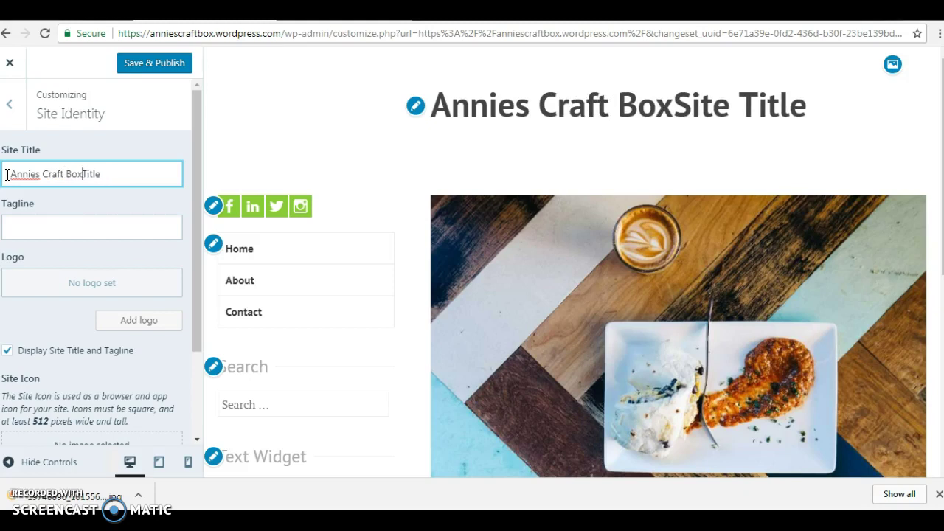
Enter "Join me for craft material reviews" as the site's tagline
click(22, 229)
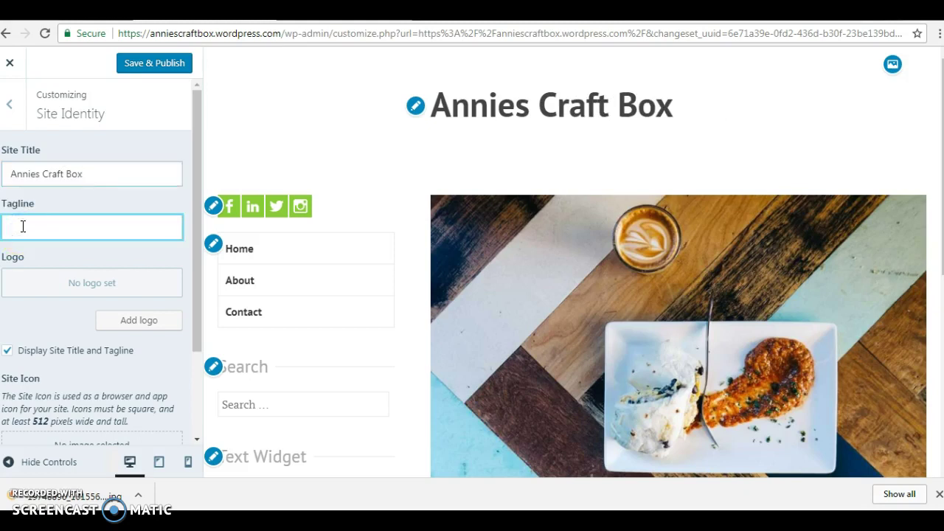
text(Join me )
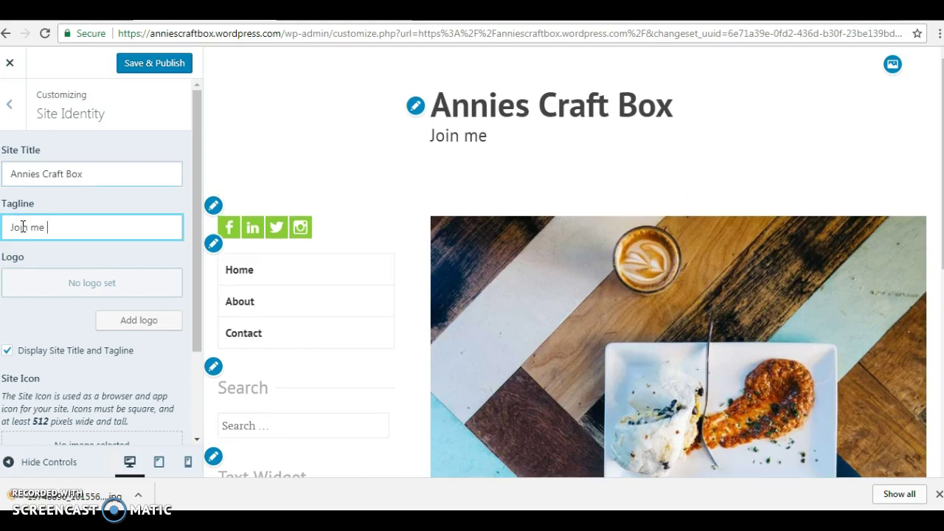
text(for crafting)
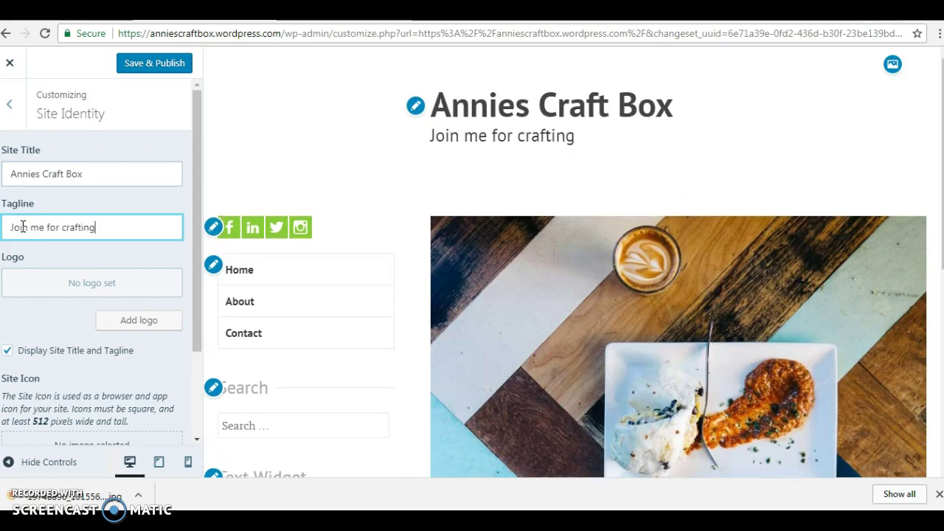
key(BackSpace)
key(BackSpace)
key(BackSpace)
text(mat)
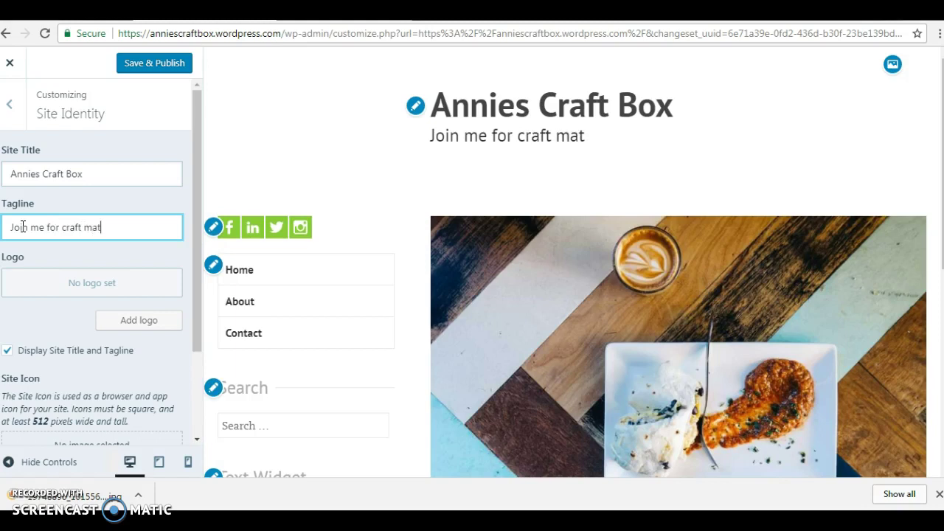
text(erial reviews)
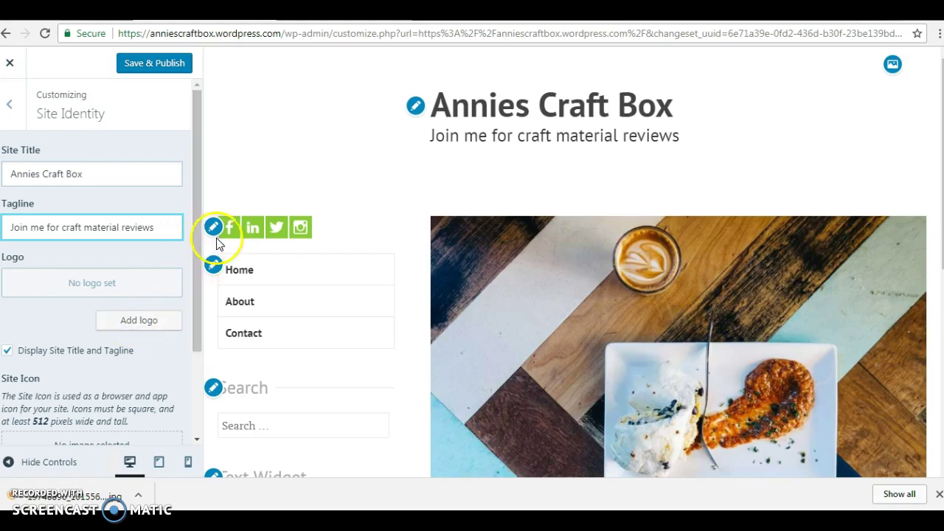
drag(201, 254, 192, 384)
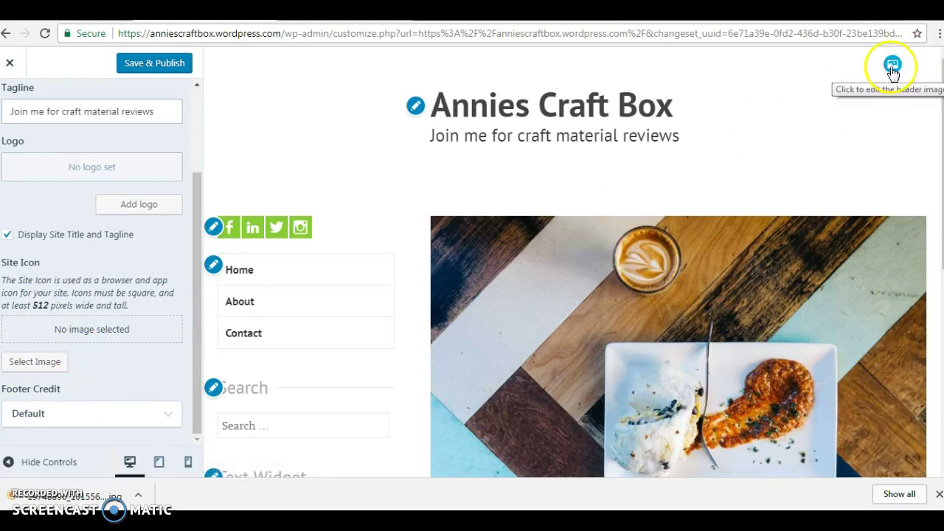
drag(196, 383, 195, 406)
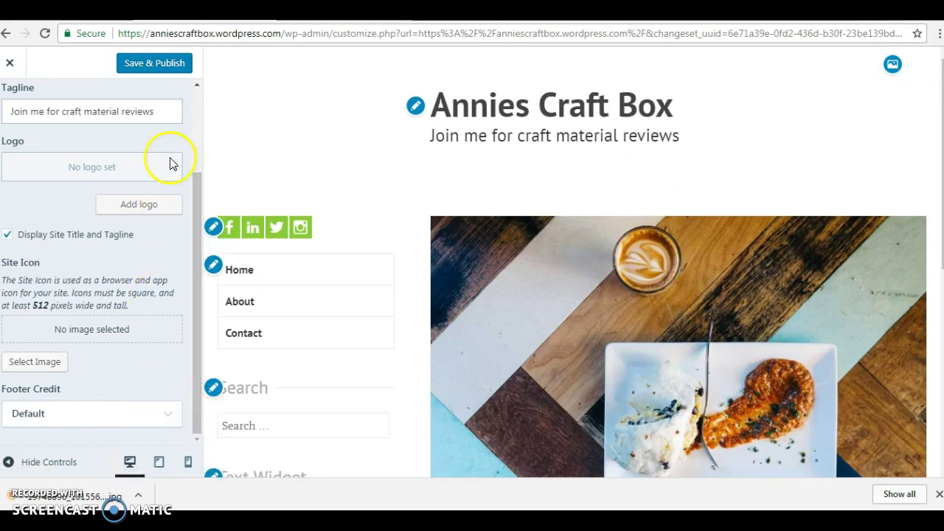
drag(193, 186, 189, 107)
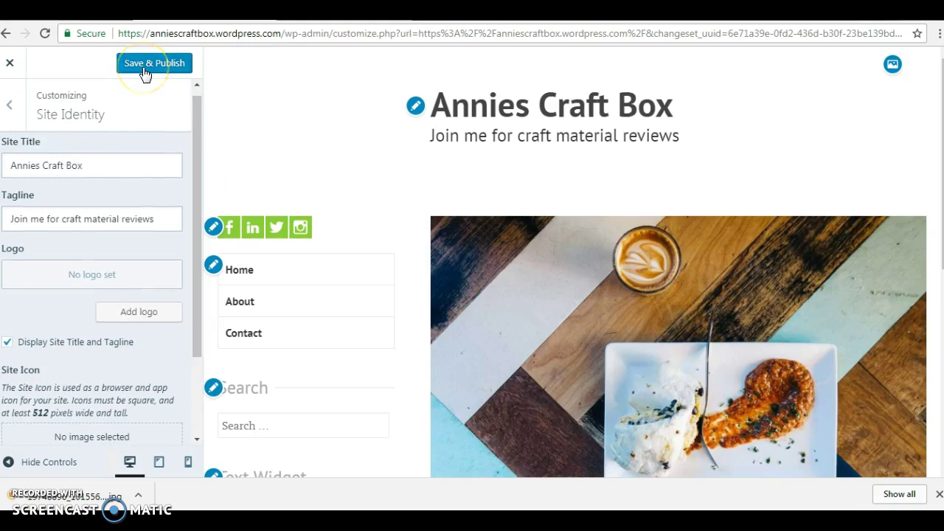
Remove the LinkedIn link from the Social Media menu, keeping Facebook, Twitter and Instagram
click(213, 228)
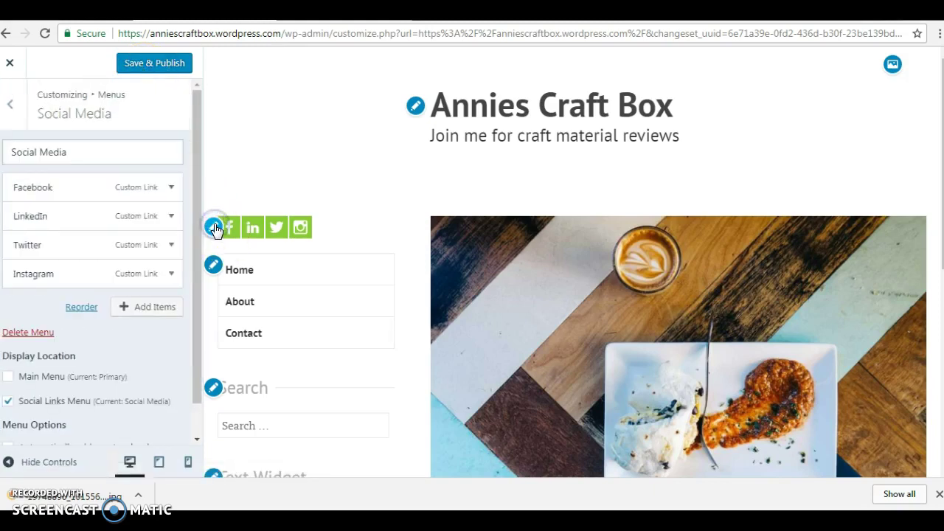
mouse_move(170, 193)
mouse_down()
mouse_move(63, 221)
mouse_move(57, 249)
mouse_move(130, 228)
mouse_move(154, 189)
mouse_move(172, 193)
mouse_up()
click(171, 189)
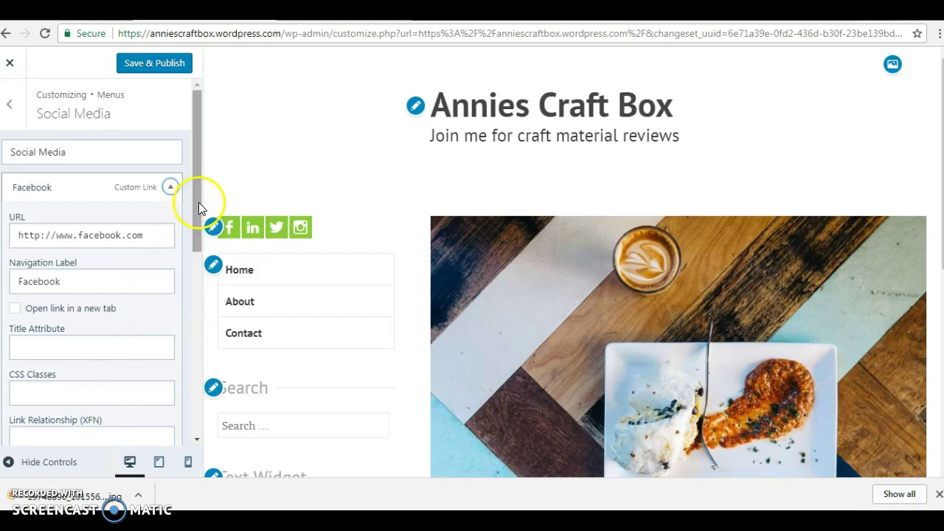
scroll(185, 249, down, 5)
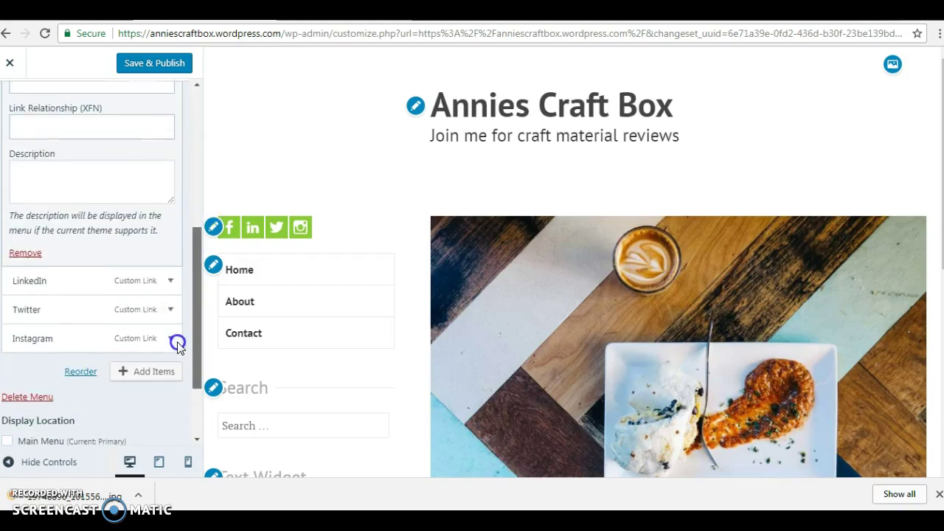
scroll(177, 347, down, 1)
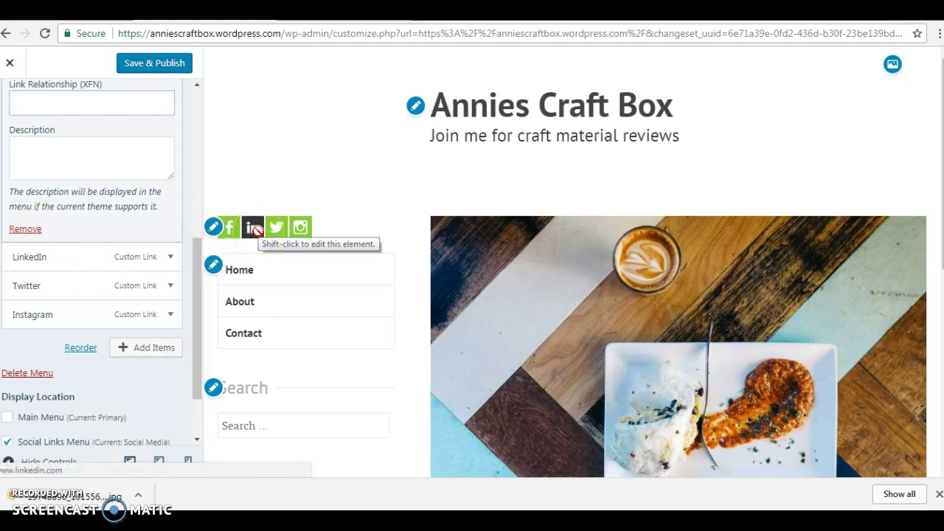
click(48, 256)
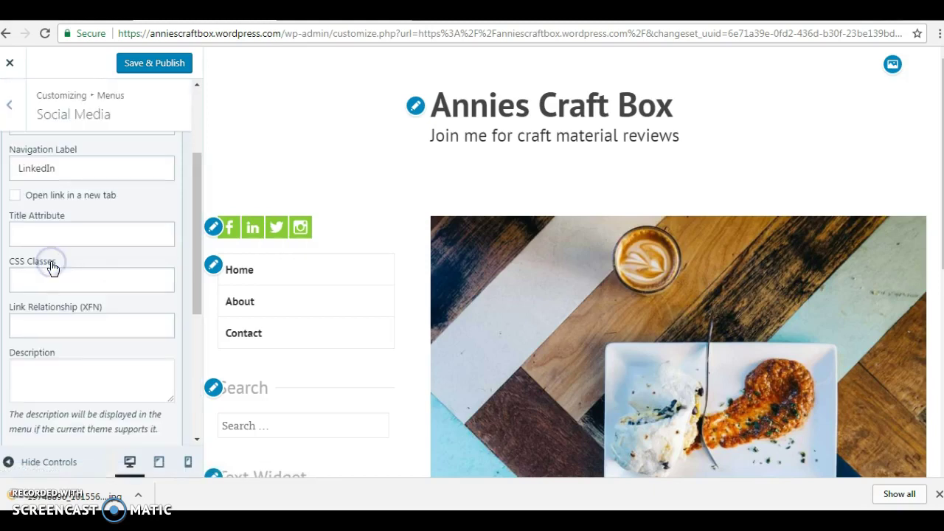
drag(198, 292, 191, 337)
click(19, 351)
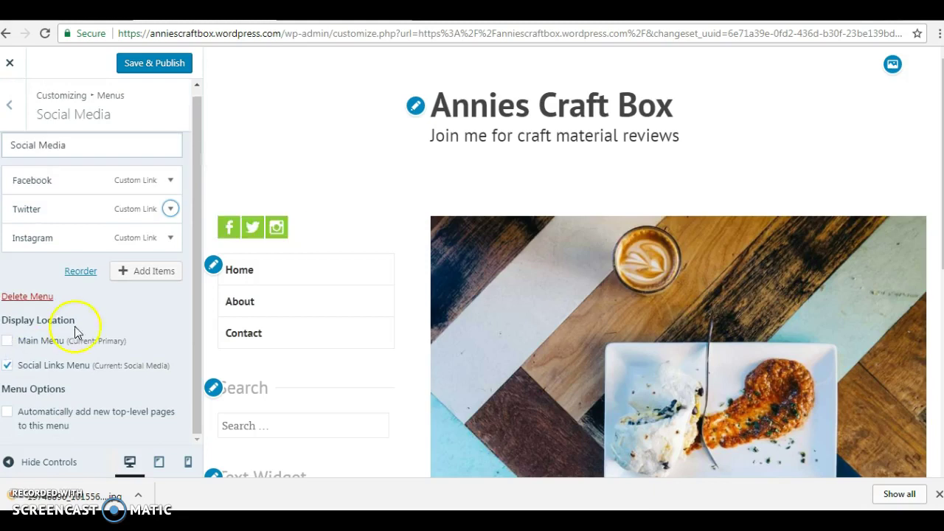
View the items that can be added to the Social Media menu and return to the overview of menus
click(136, 273)
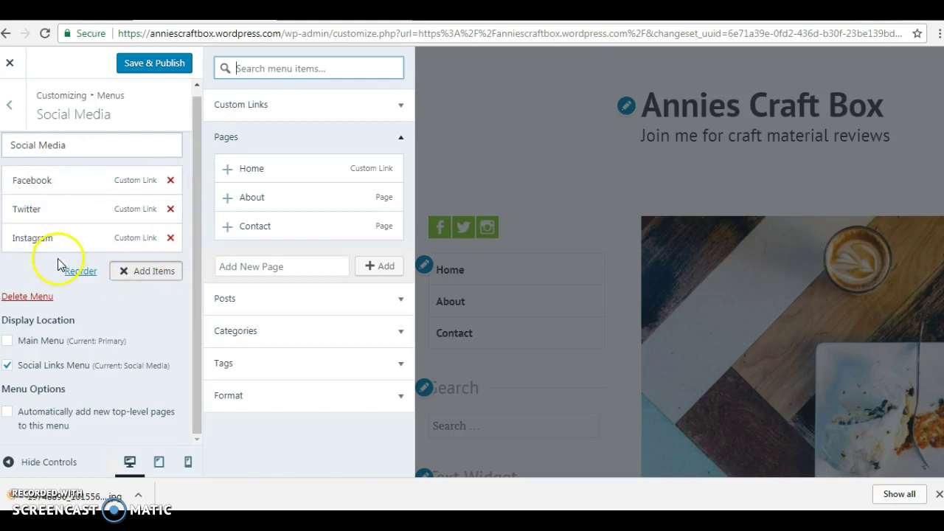
click(192, 314)
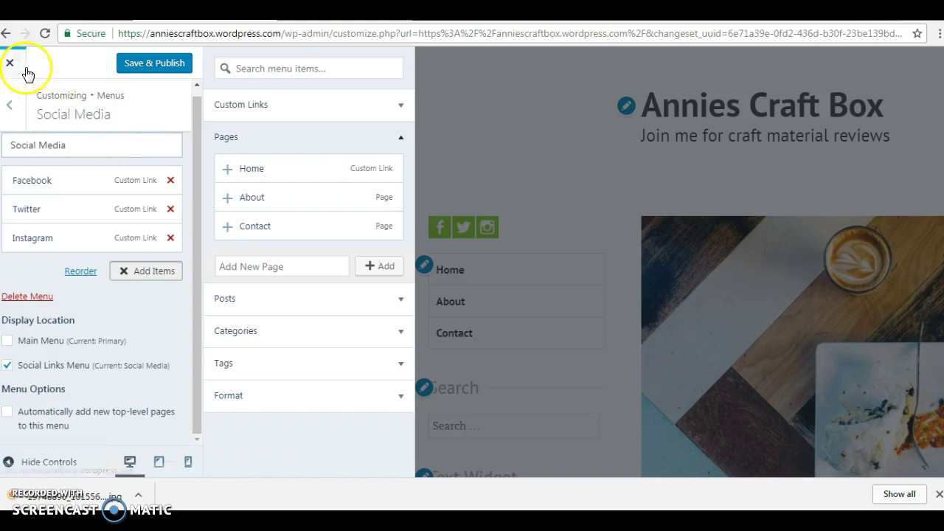
click(11, 105)
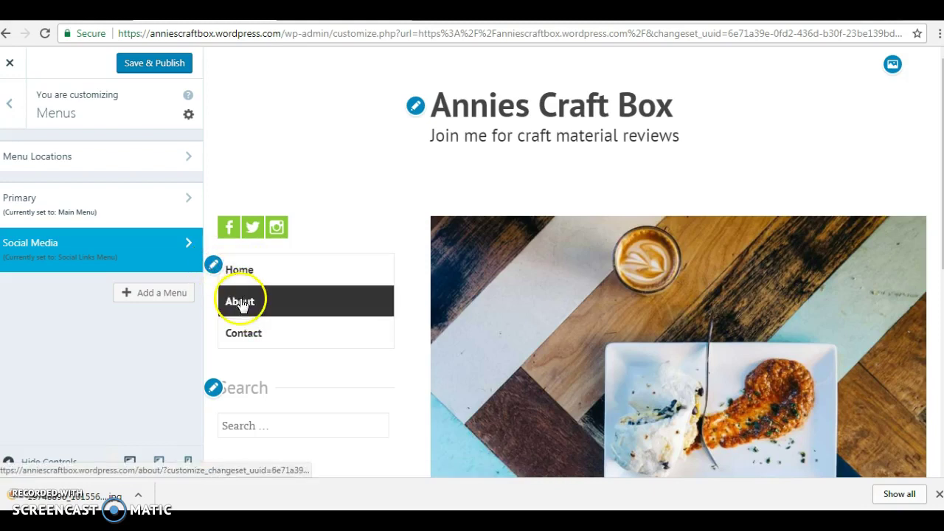
Create a new page named "Tutorials" and add it to the Primary menu
click(213, 266)
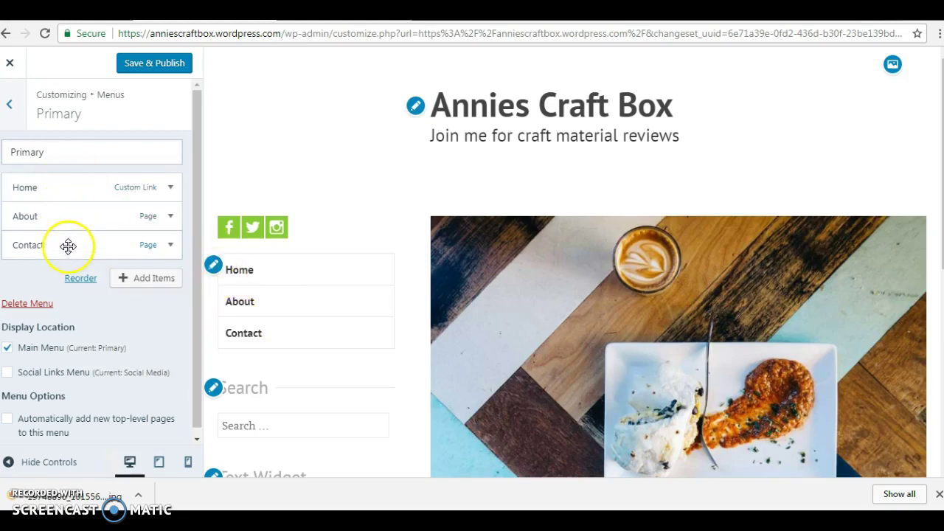
click(135, 280)
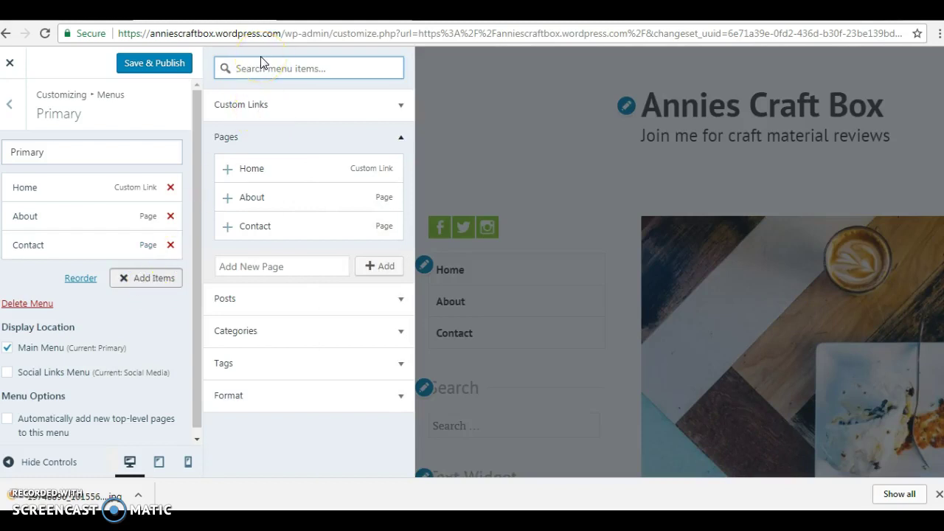
click(281, 270)
text(Tutorials)
click(386, 265)
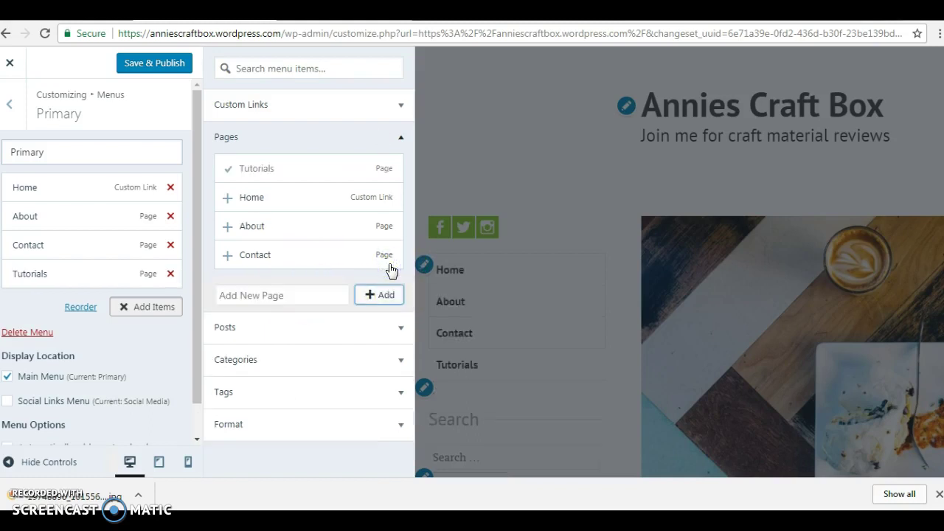
Try moving Tutorials higher in the Primary menu's order and put it back at the end
drag(126, 274, 81, 217)
drag(59, 252, 44, 287)
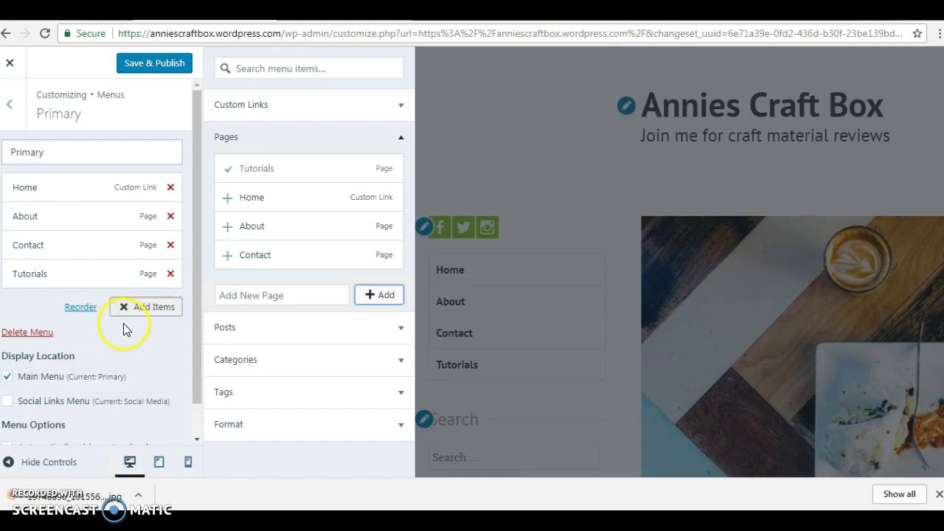
Look over the Primary menu's display options and the categories available to add, and return to the overview of menus
drag(197, 344, 197, 397)
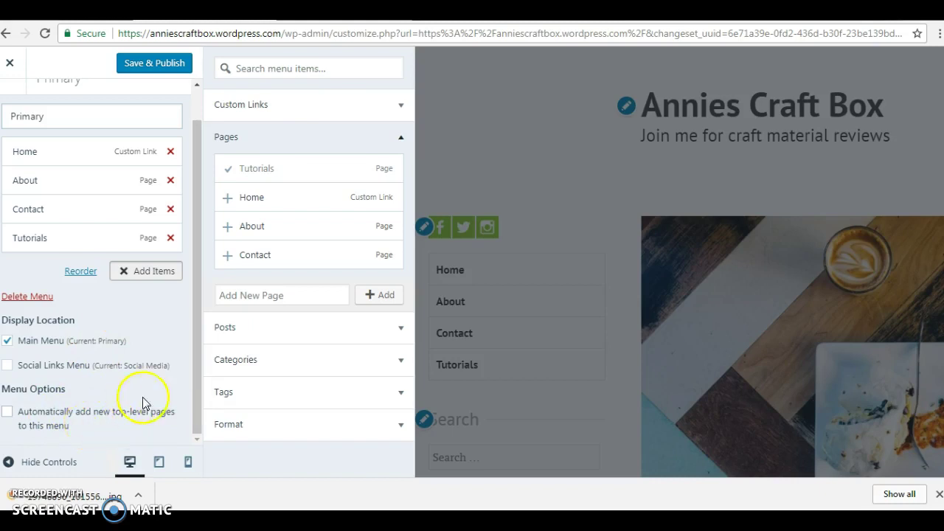
drag(192, 380, 192, 346)
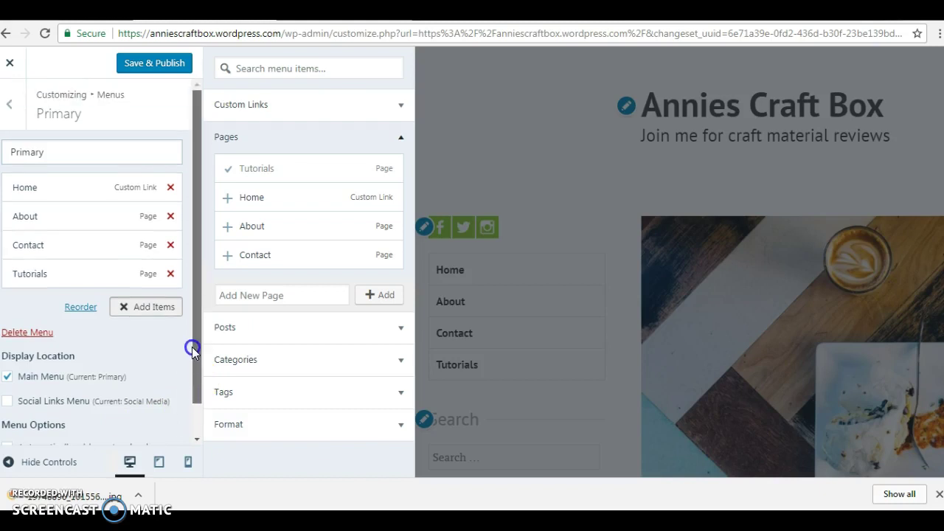
click(248, 336)
click(245, 281)
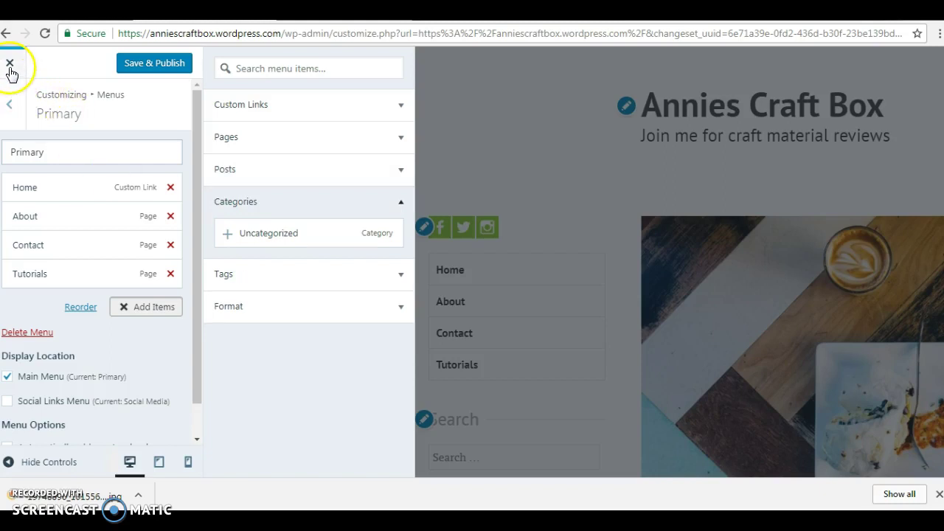
click(9, 104)
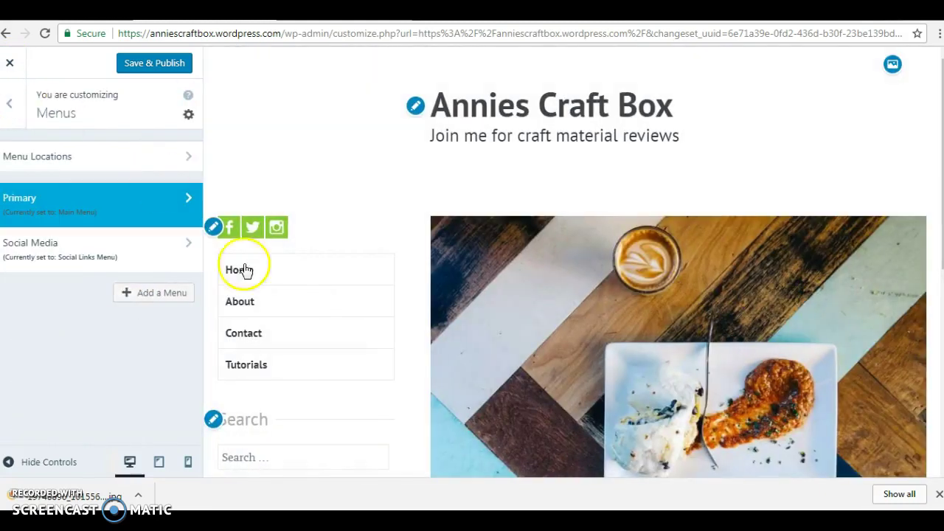
Show the About page in the site preview and open it for editing
click(250, 303)
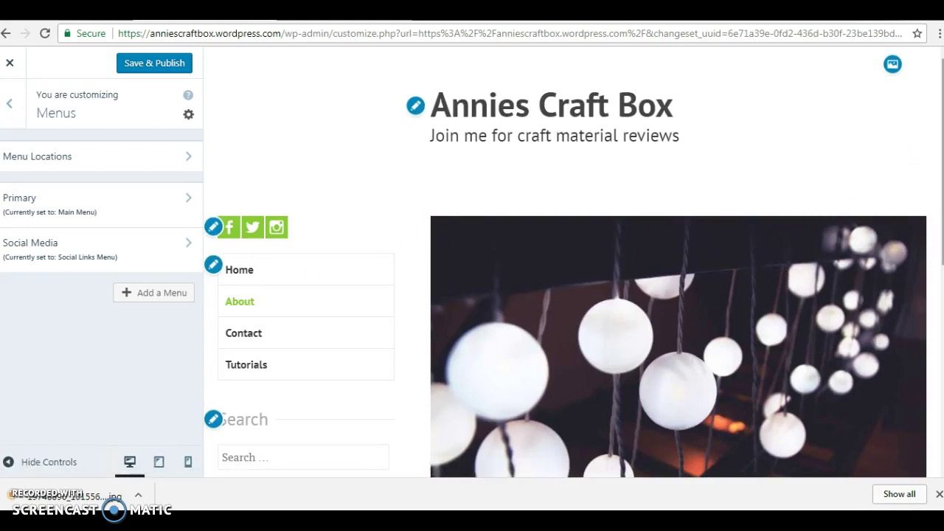
scroll(564, 261, down, 5)
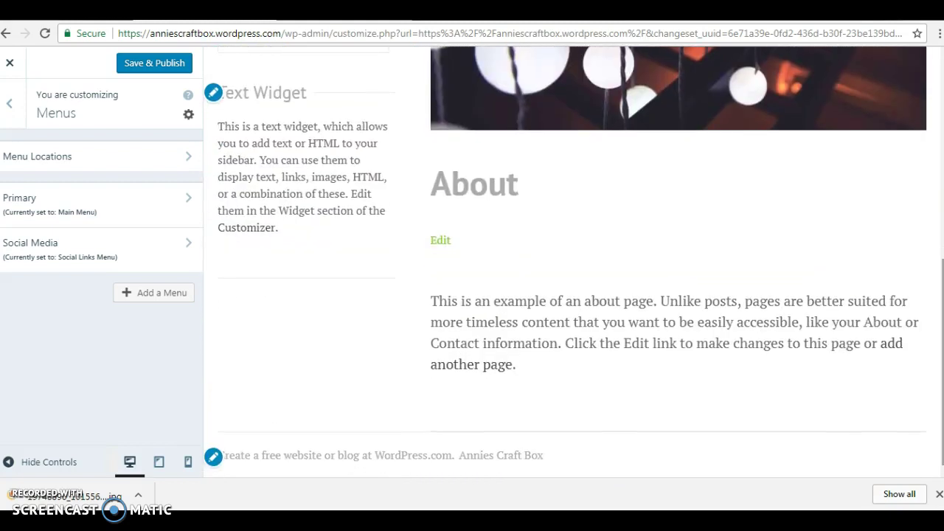
click(442, 243)
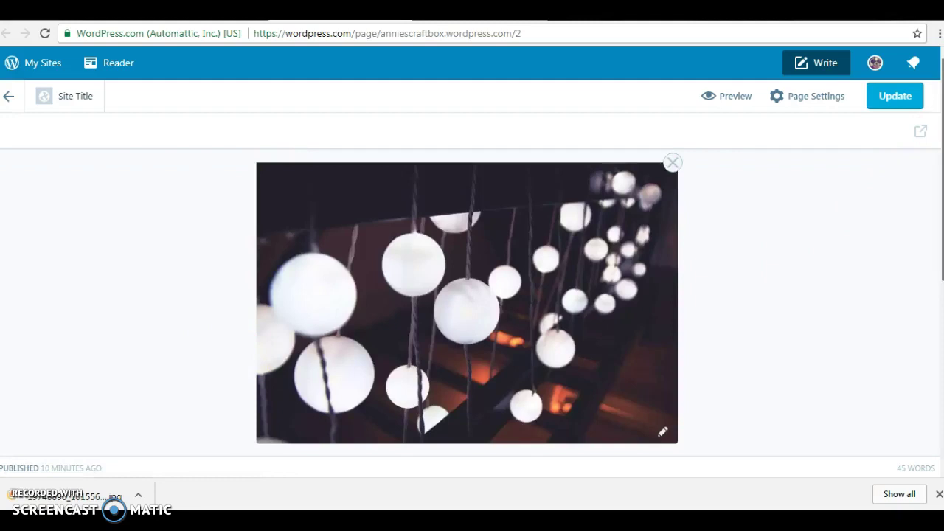
Replace the About page's sample text with "This is where I am going to share my love of crafting and reviews of materials that I buy and the companies which make them." and update
scroll(471, 295, down, 4)
scroll(470, 295, down, 1)
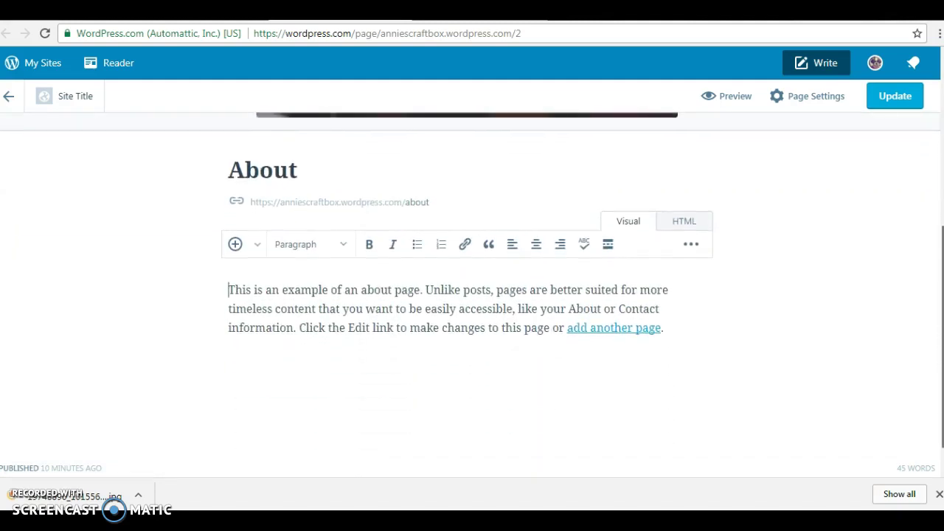
scroll(471, 295, down, 1)
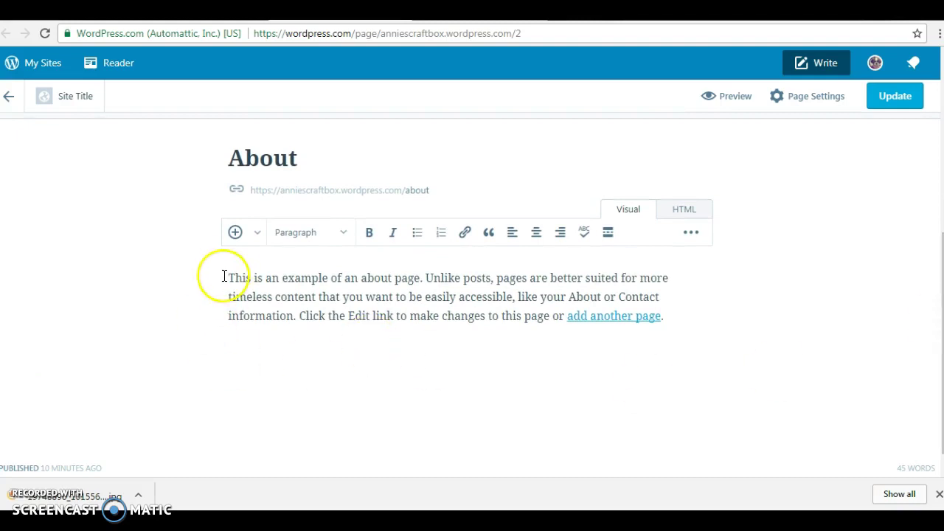
click(555, 294)
drag(668, 315, 221, 283)
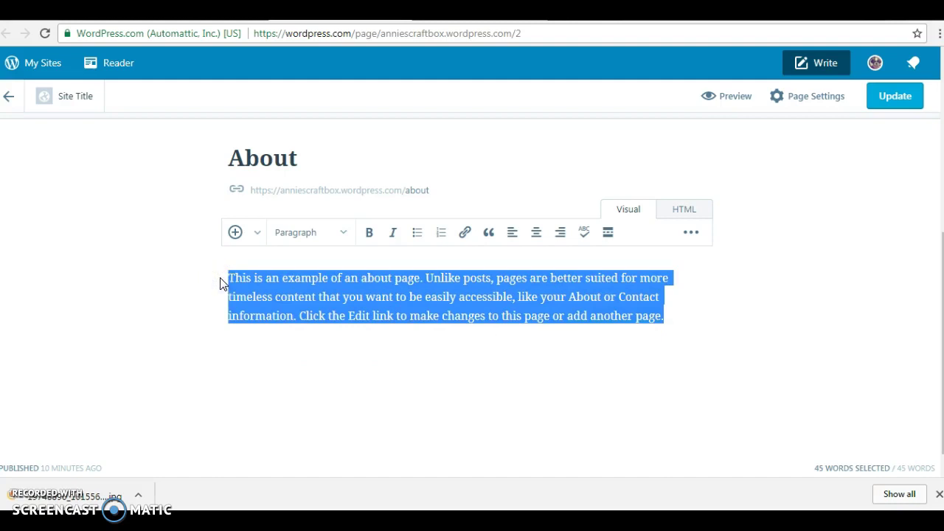
text(Tjos)
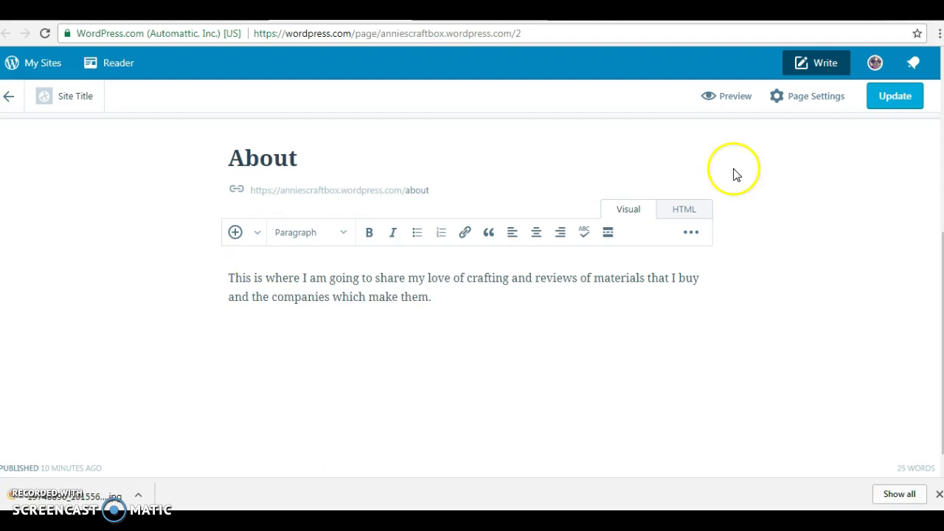
click(887, 98)
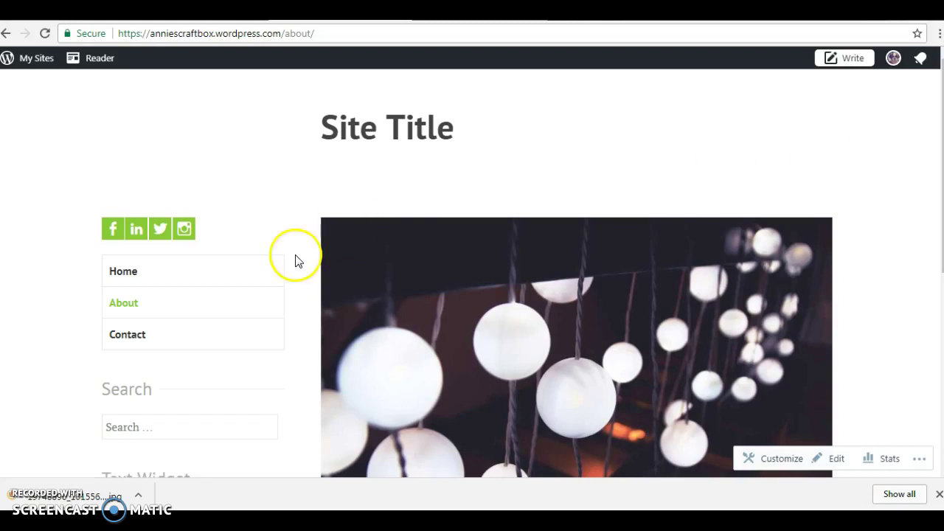
View the site's Contact page, including its sample text and contact form
click(142, 334)
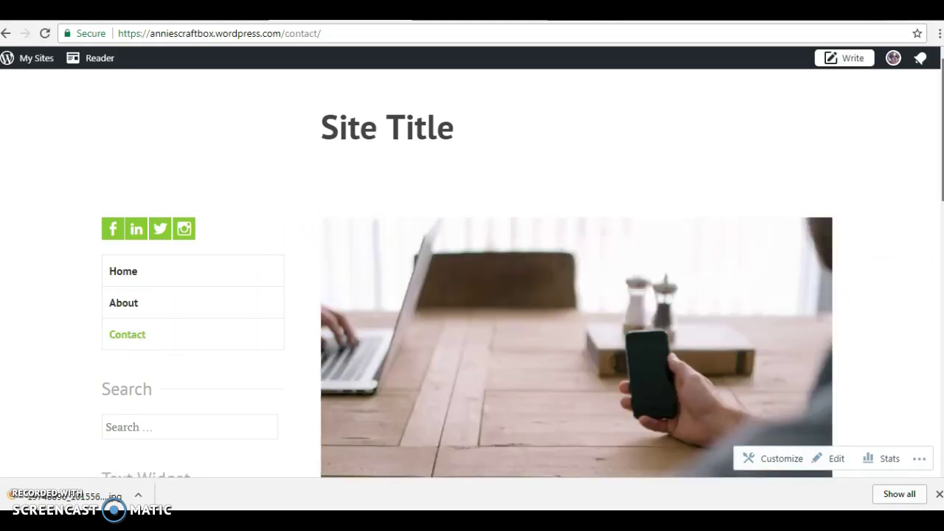
scroll(473, 295, down, 5)
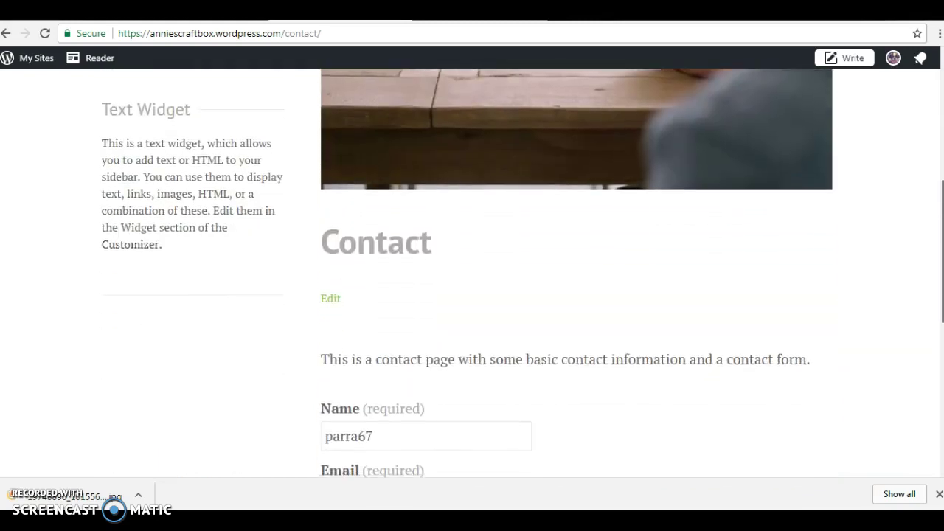
scroll(472, 295, down, 2)
scroll(472, 295, up, 1)
scroll(473, 295, down, 1)
drag(941, 284, 931, 115)
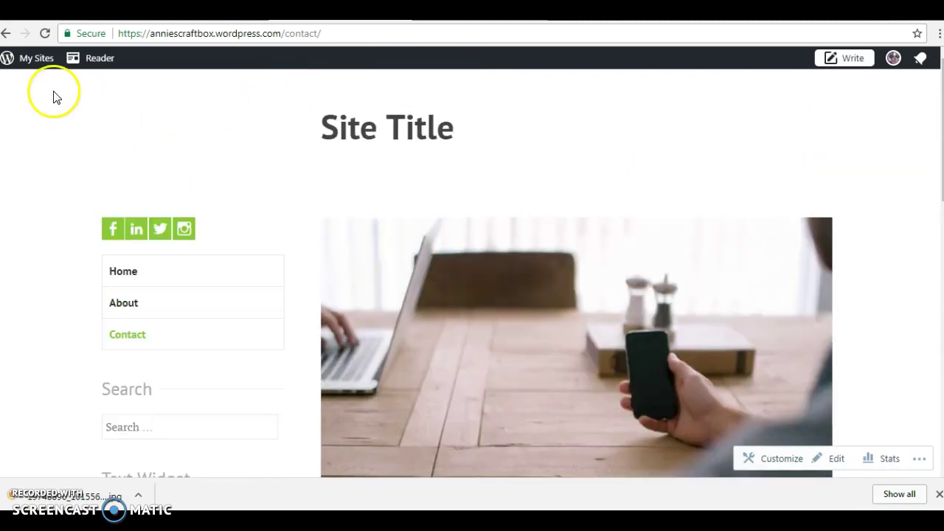
Start customizing the site again and open the sidebar's text widget for editing
click(775, 459)
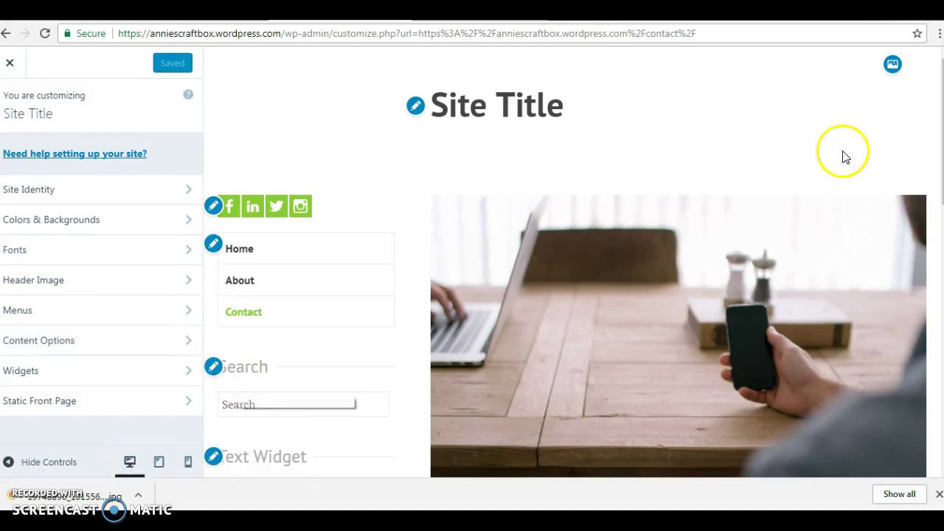
scroll(933, 165, down, 1)
scroll(860, 164, down, 3)
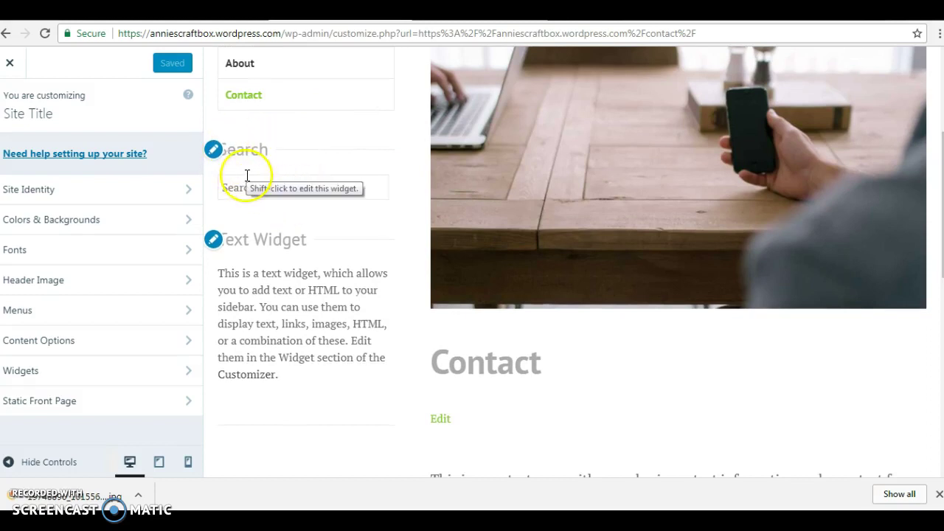
click(214, 240)
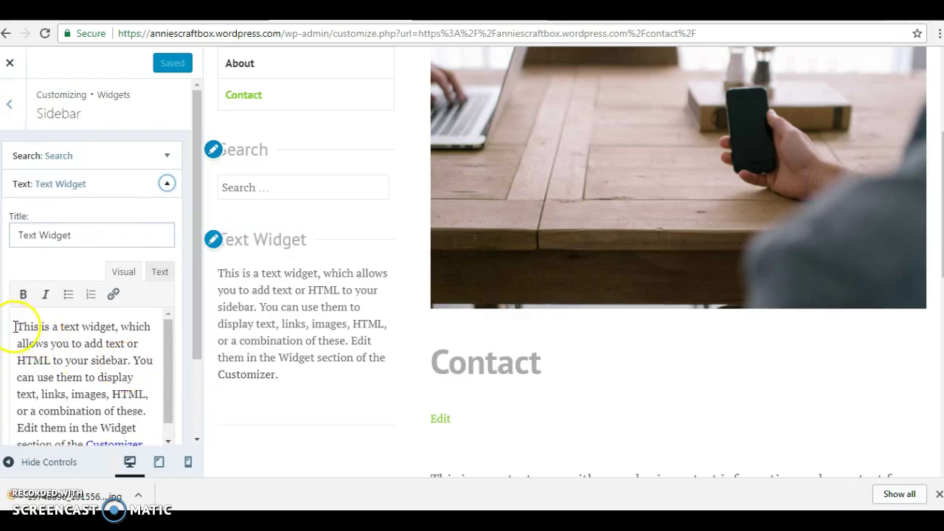
Replace the sidebar text widget's title with "Welcome"
click(71, 245)
drag(71, 247, 17, 246)
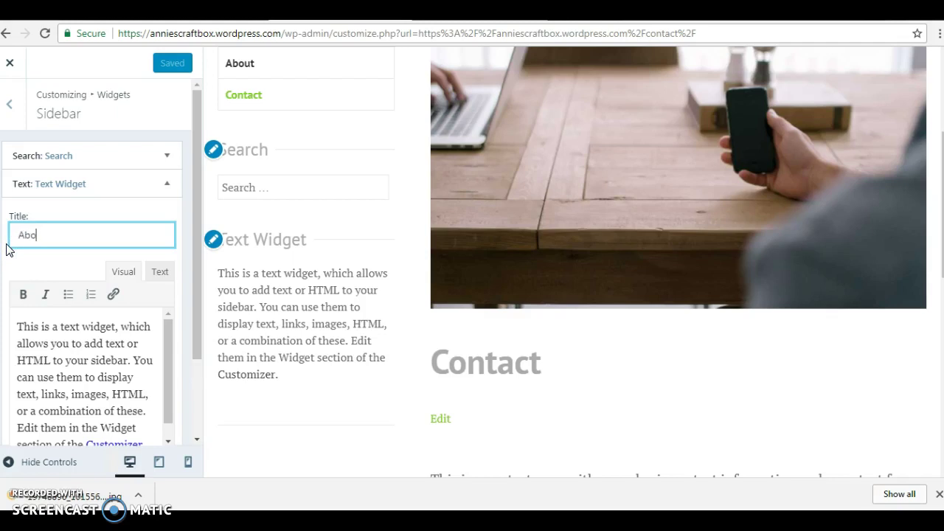
text(About)
key(BackSpace)
key(BackSpace)
key(BackSpace)
key(BackSpace)
key(BackSpace)
key(BackSpace)
text(Welcome)
Replace the Welcome widget's sample text with "Welcome to my blog I hope you find it useful" and close the widget's settings
click(13, 325)
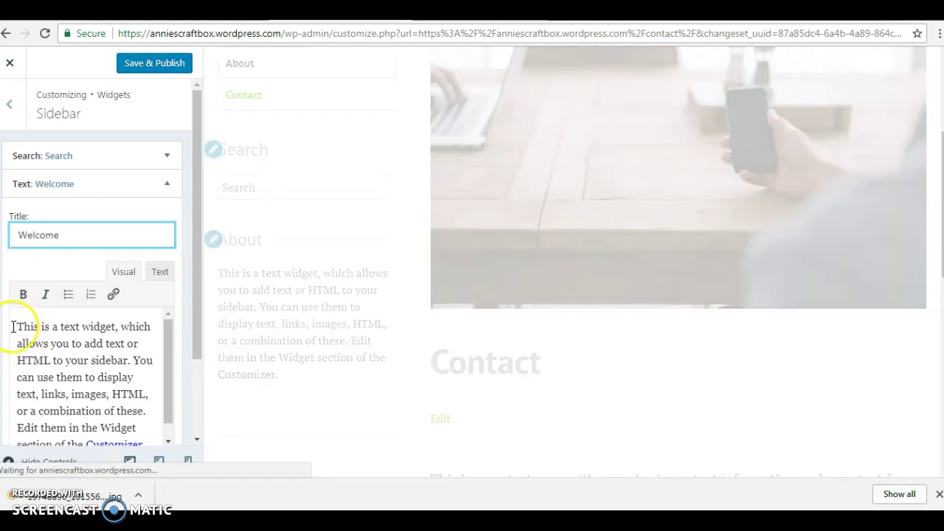
drag(12, 325, 153, 440)
text(Welc)
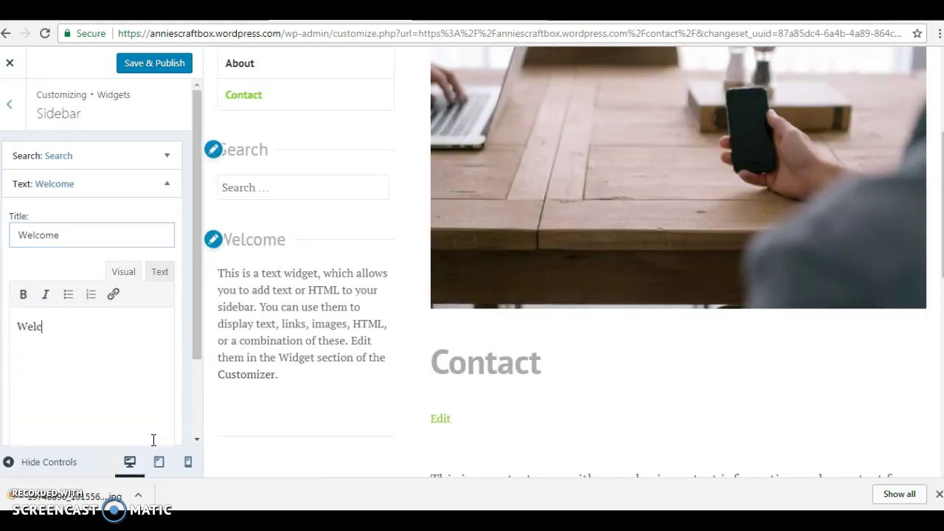
text(ome to my blog I hope you find it useful)
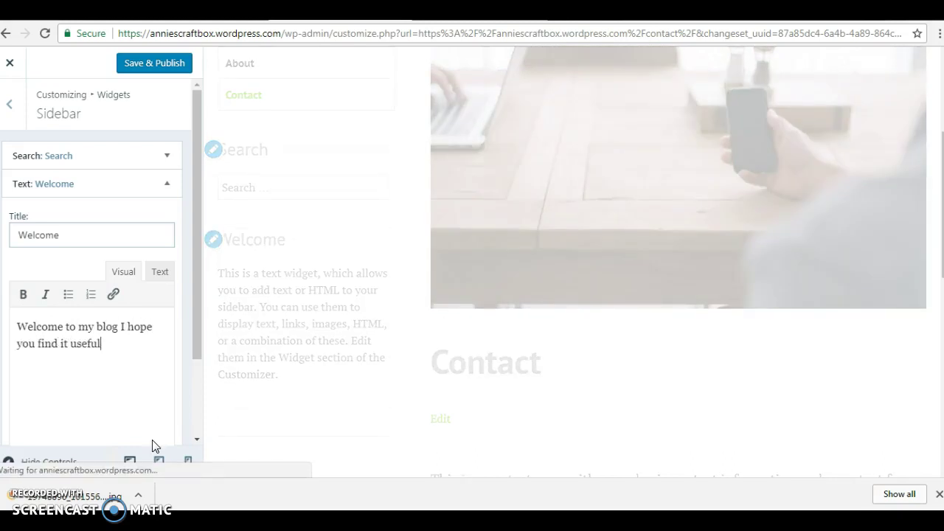
drag(199, 358, 198, 436)
click(59, 380)
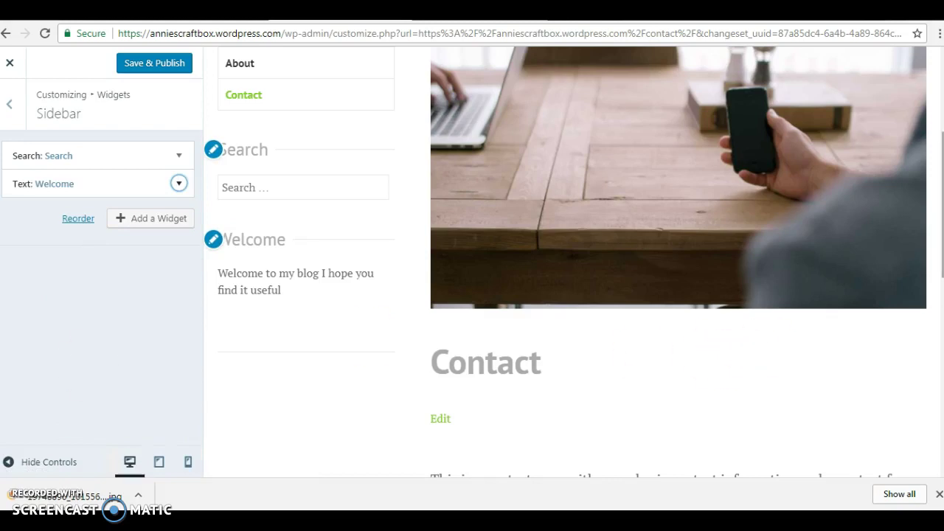
Check the updated sidebar in the preview on the Contact, About and Home pages
scroll(566, 262, down, 3)
scroll(565, 262, up, 3)
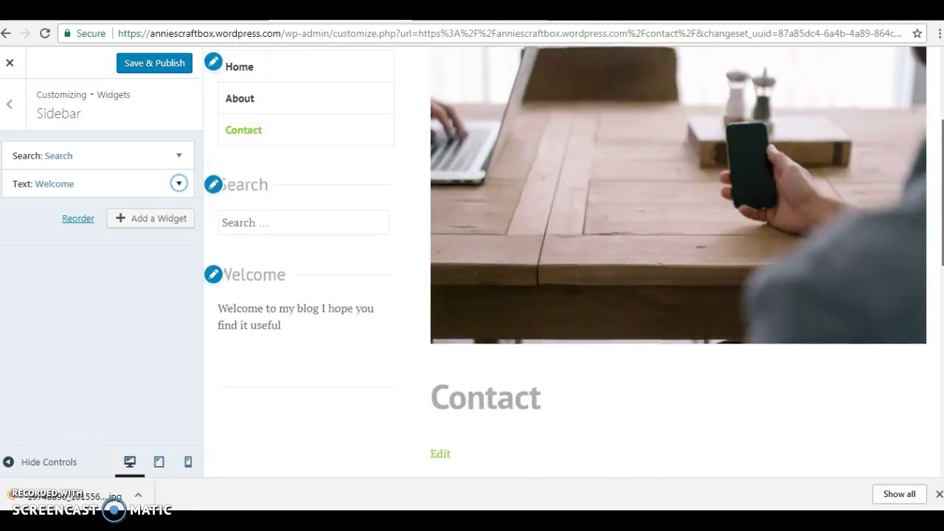
scroll(566, 262, up, 1)
click(264, 182)
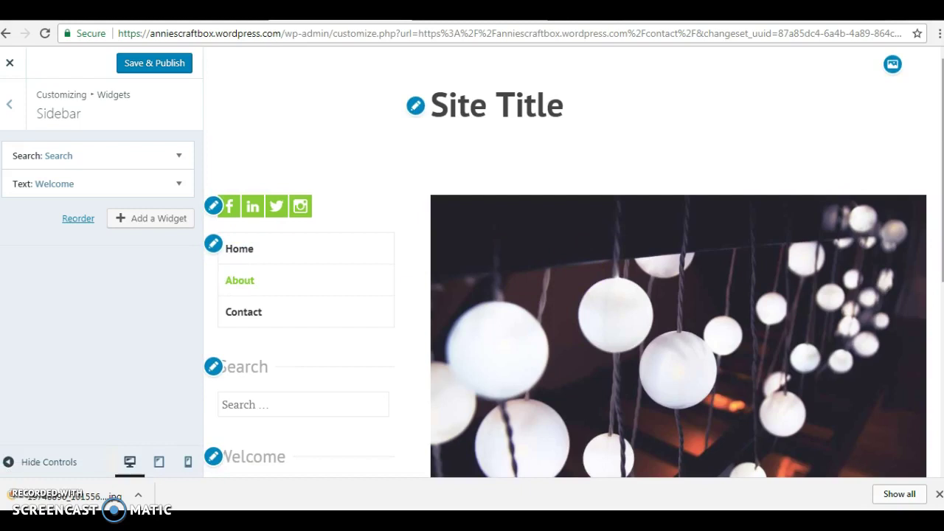
scroll(566, 262, down, 1)
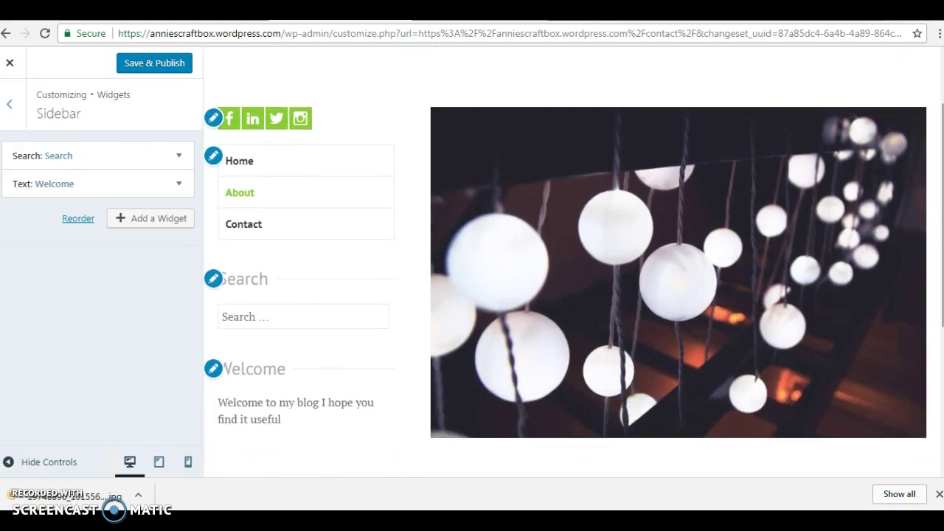
click(272, 159)
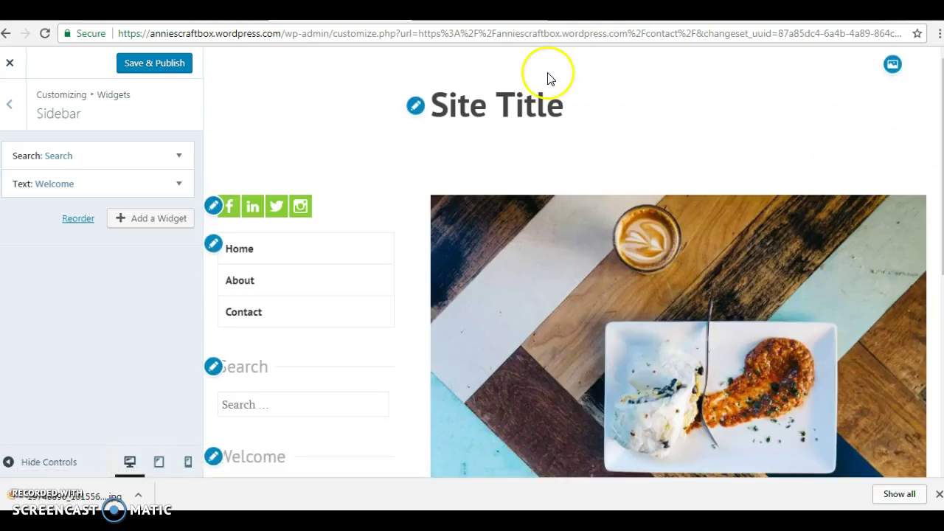
Set the site title to "Annies Craft Box" and the tagline to "Craft reviews"
click(415, 106)
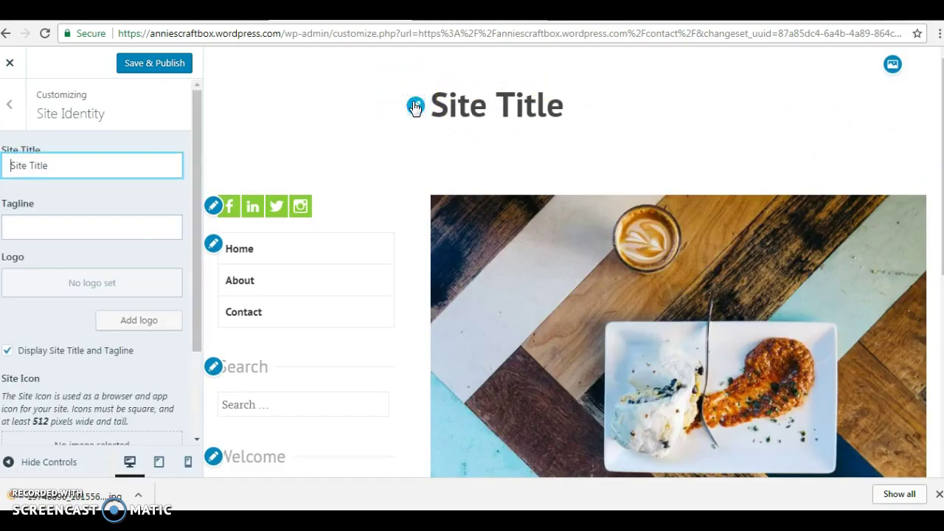
drag(77, 175, 7, 174)
text(Annies Craft Box)
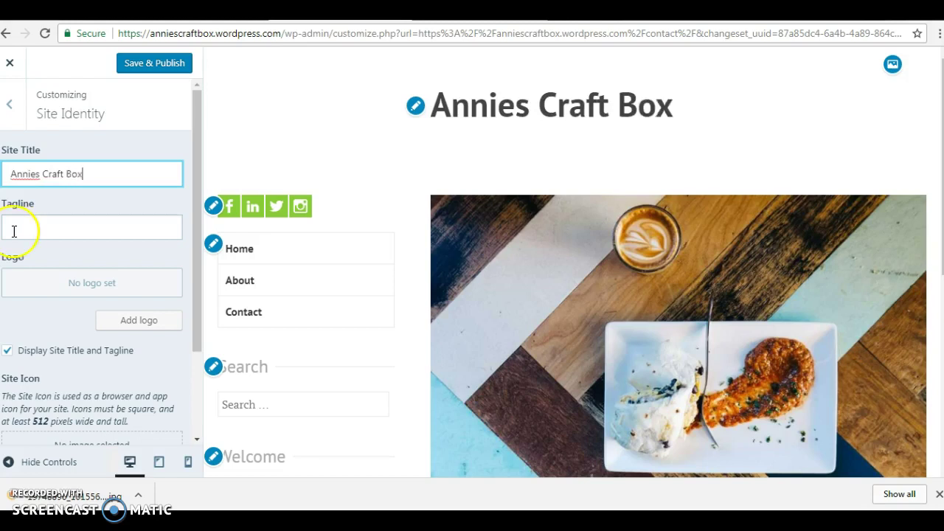
click(15, 228)
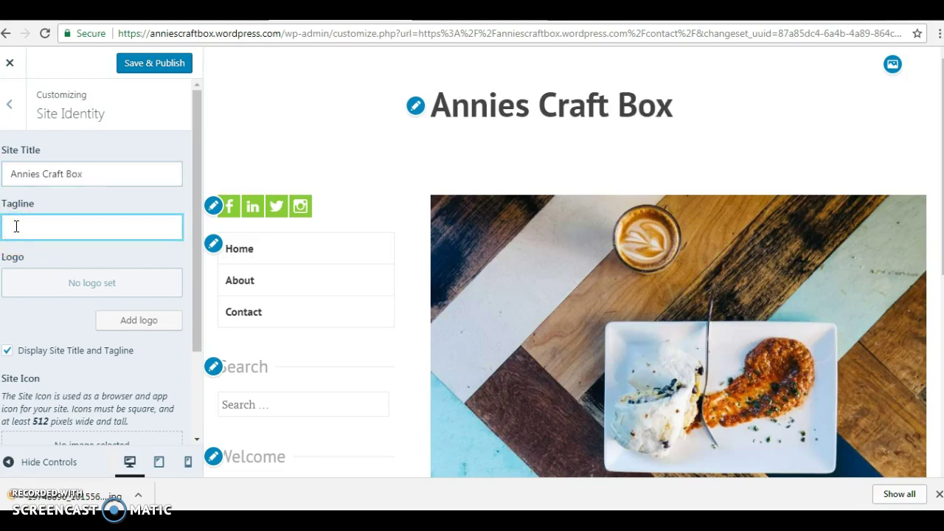
text(Craft reviews)
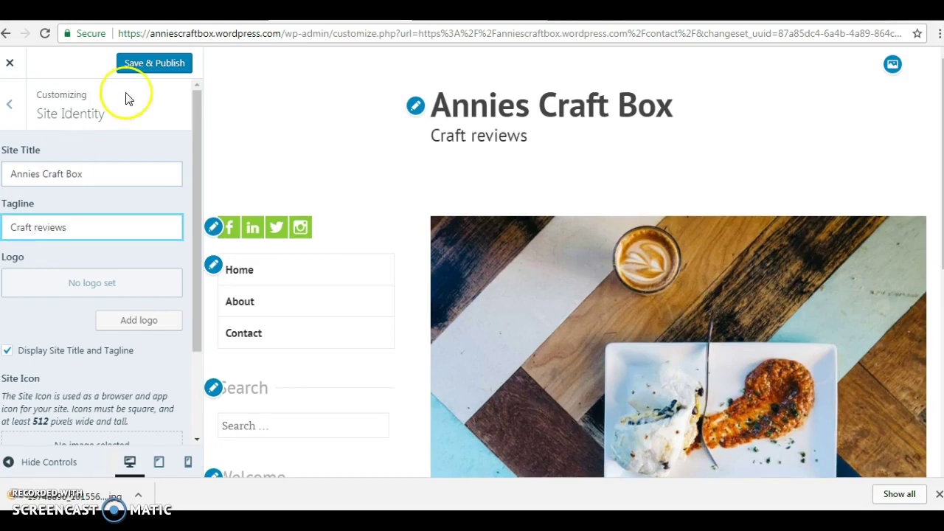
Save and publish the new site title and tagline, and return to the main customization options
click(150, 63)
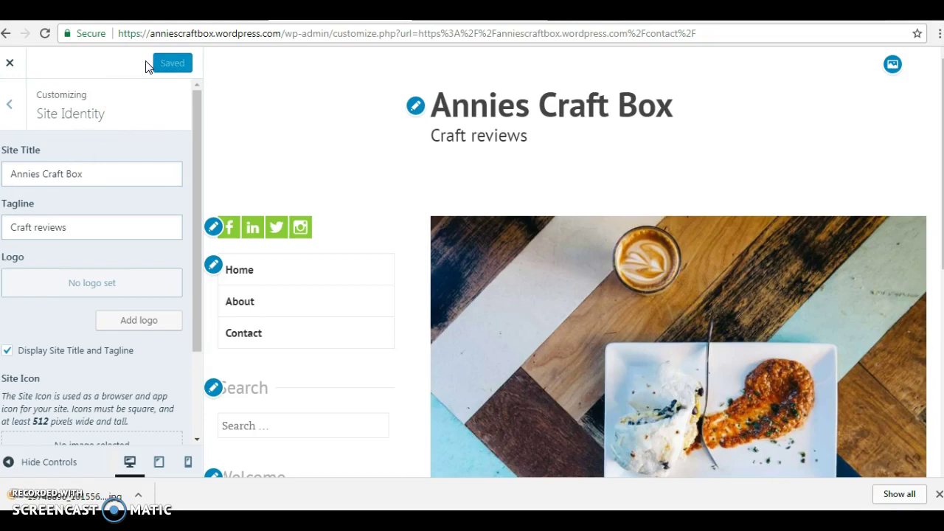
click(8, 112)
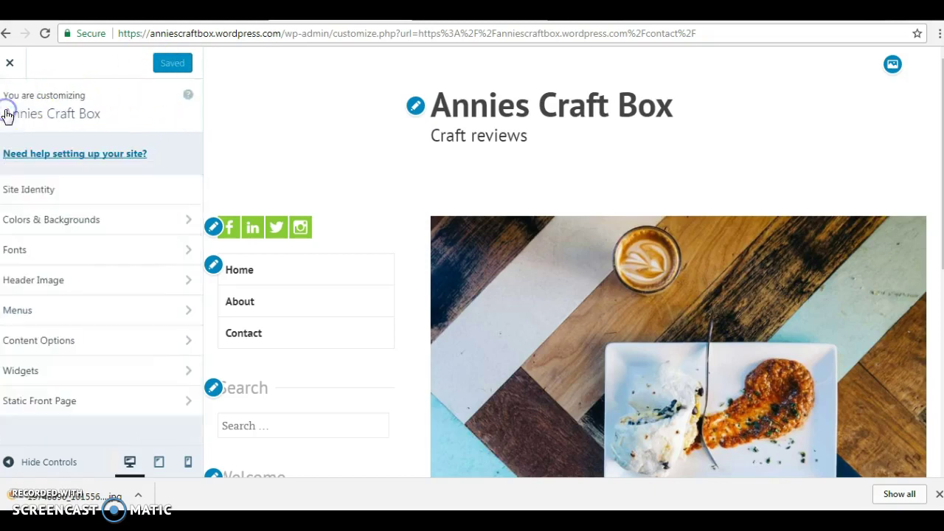
Compare the featured colour palettes, apply the orange one with the pale yellow background, and publish the change
click(84, 219)
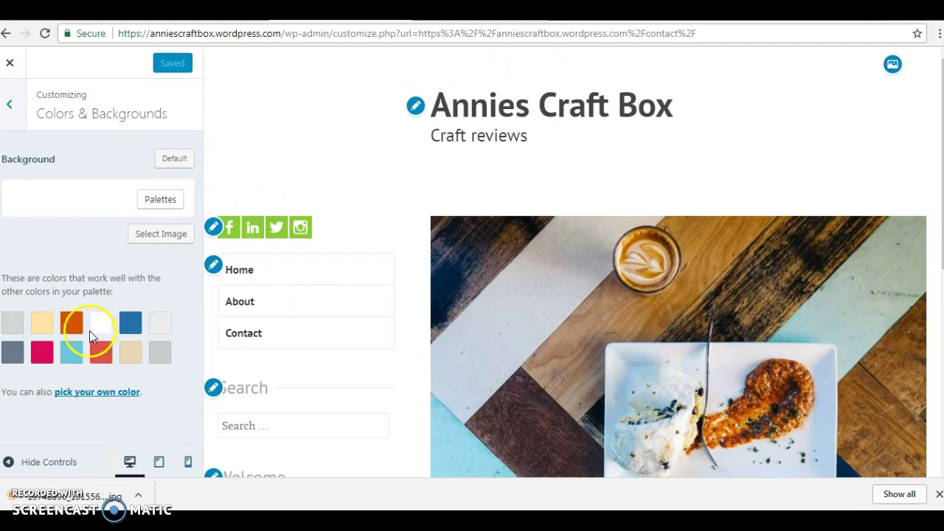
click(159, 199)
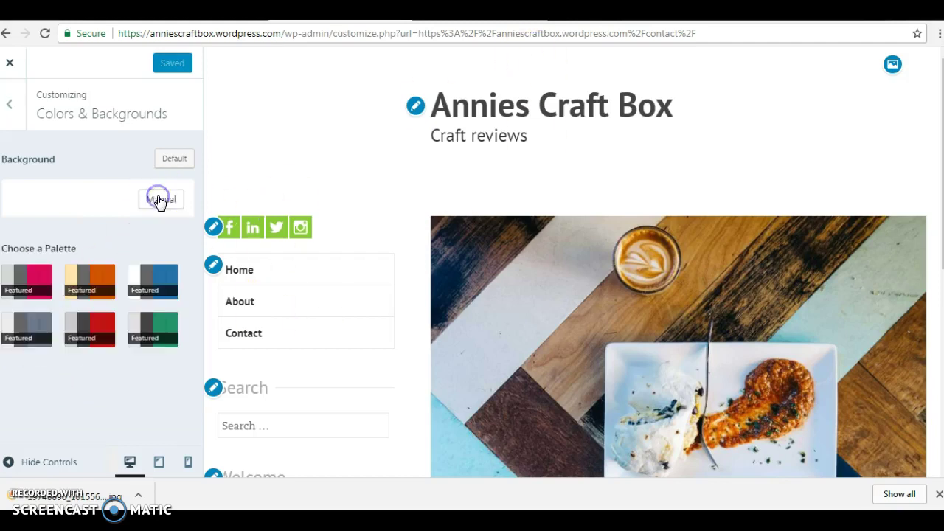
click(168, 323)
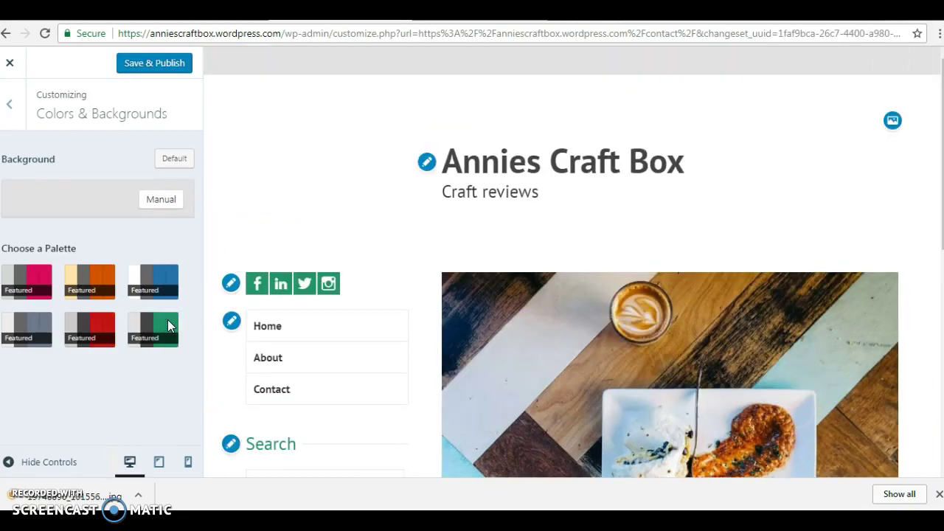
click(44, 321)
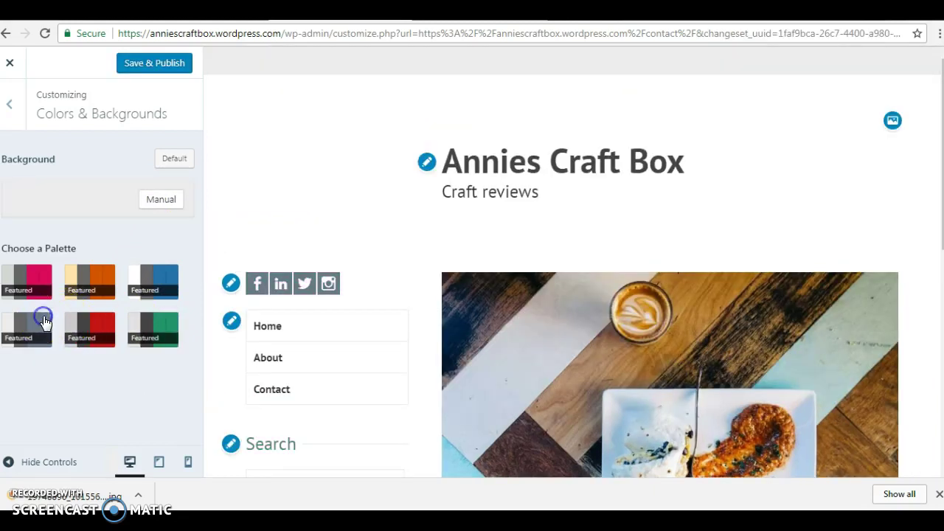
click(83, 323)
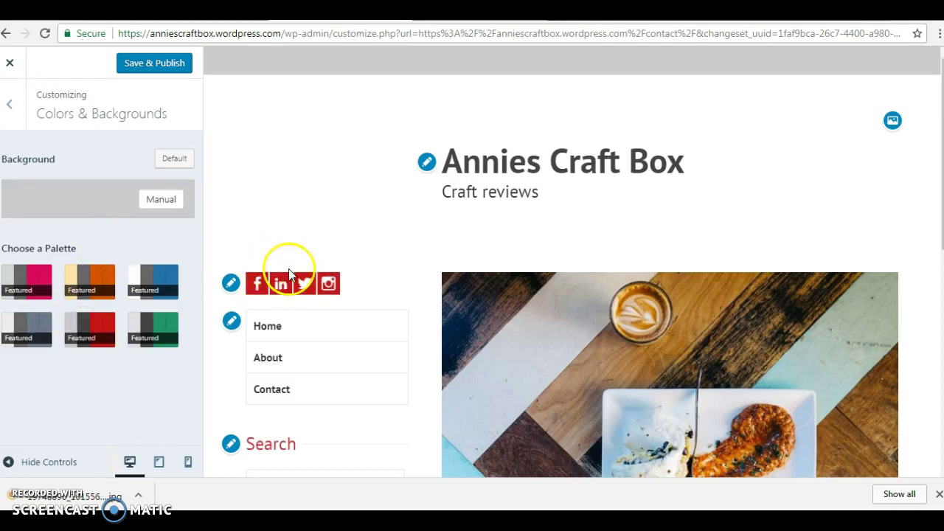
click(76, 280)
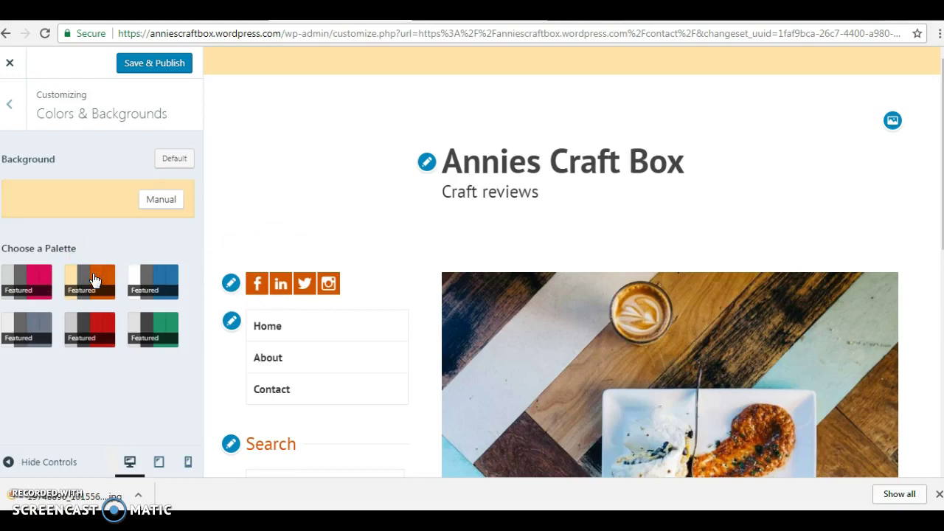
click(139, 64)
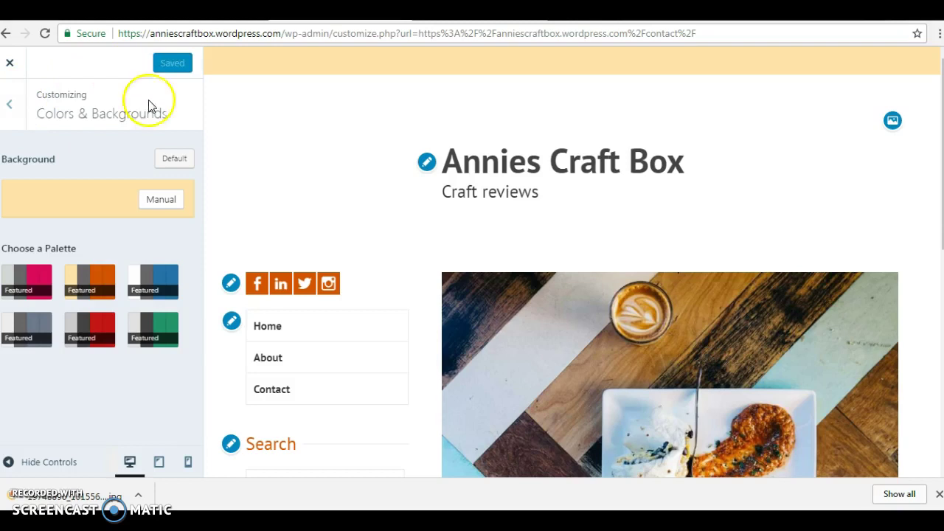
Remove the LinkedIn link from the Social Media menu and publish the change
click(233, 284)
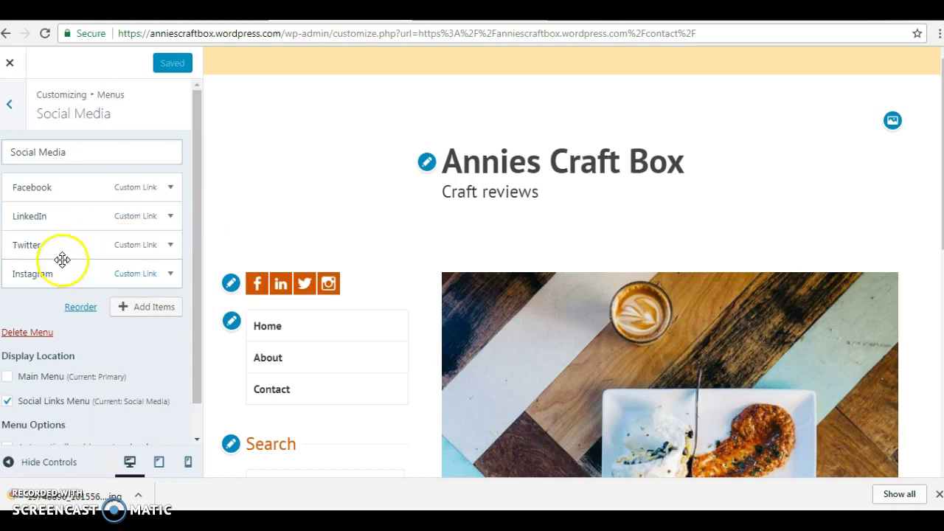
drag(86, 217, 85, 217)
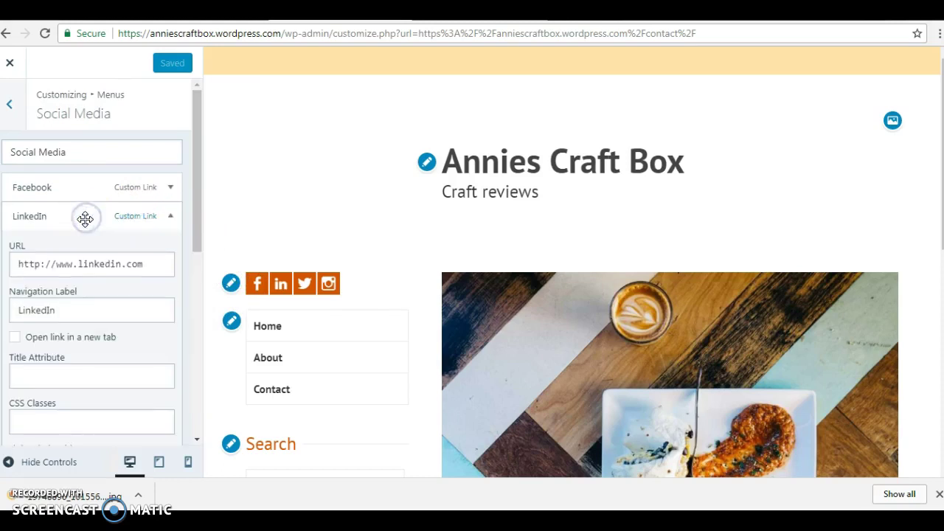
click(191, 307)
click(191, 310)
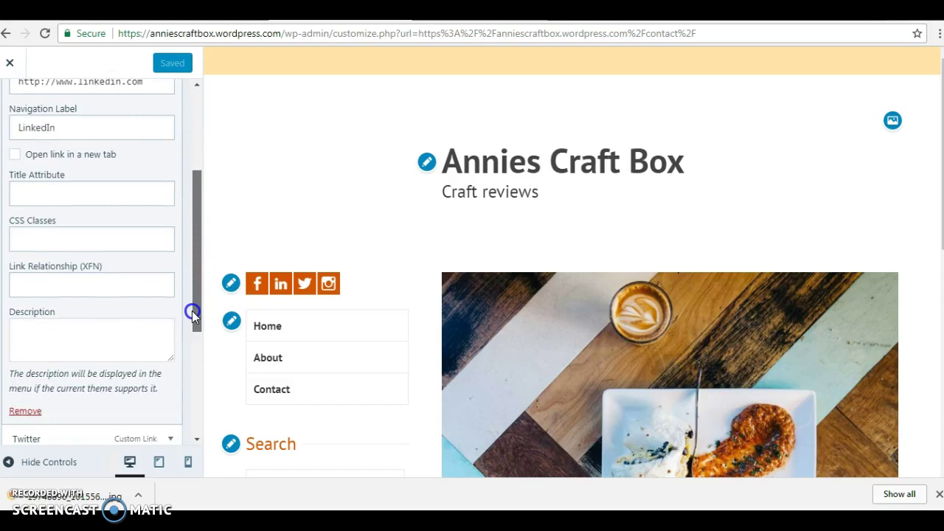
click(22, 352)
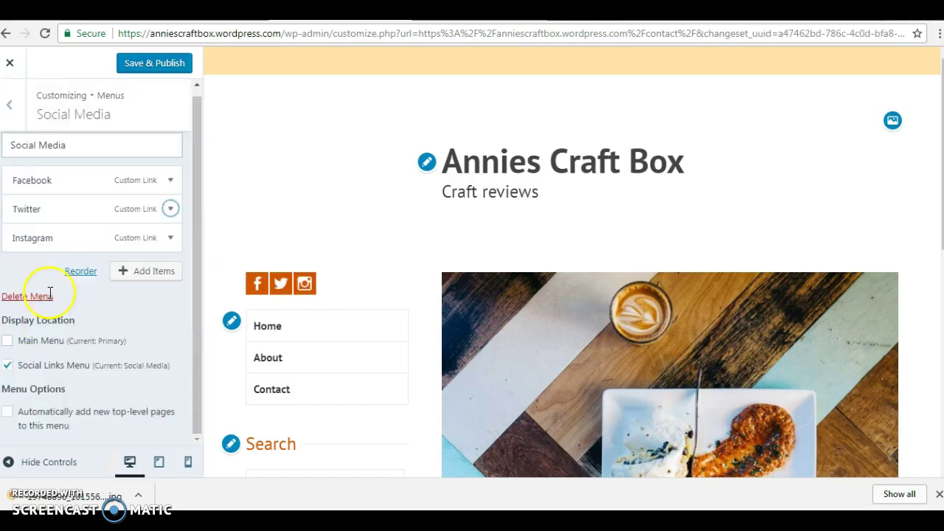
click(136, 63)
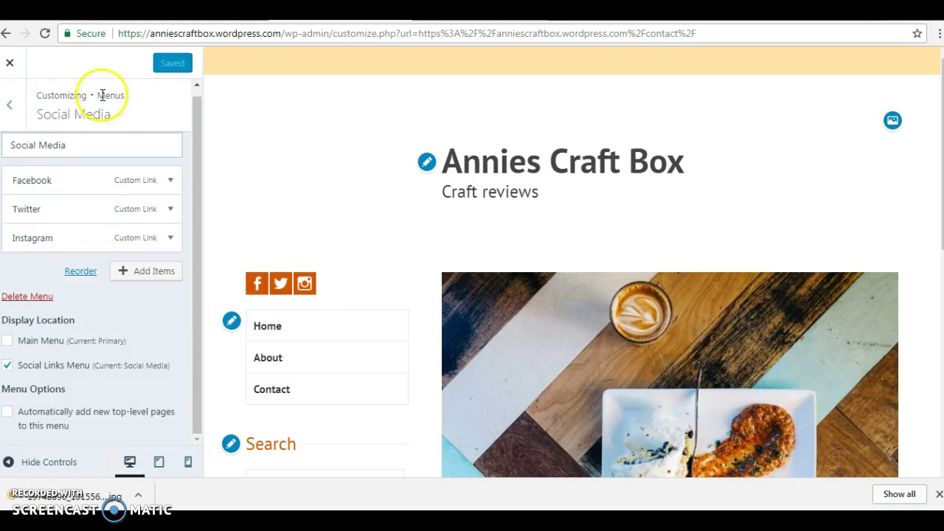
Review the Primary menu's items and display settings, and return to the main customization options
click(10, 107)
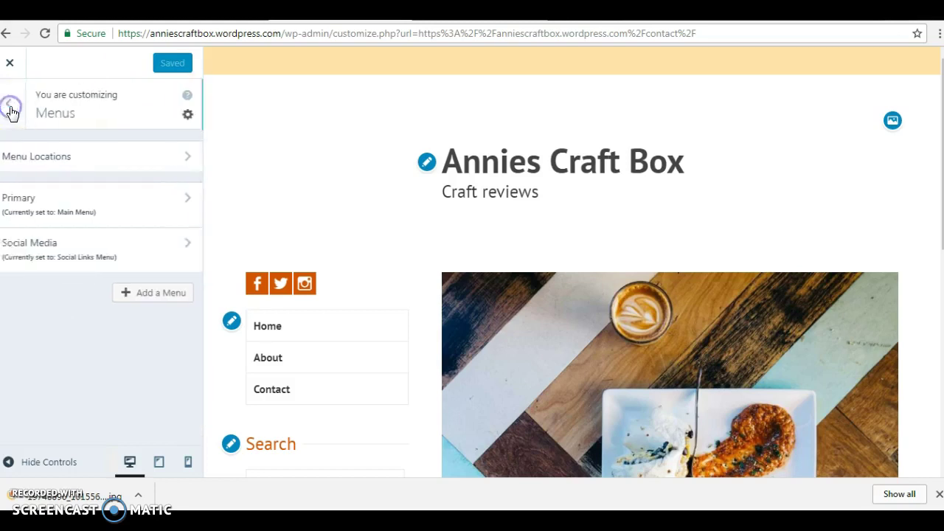
click(151, 193)
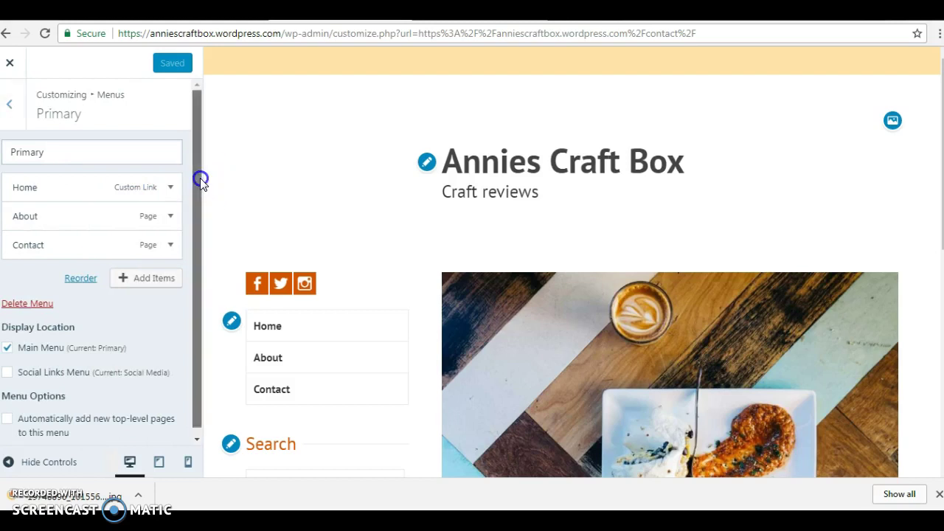
drag(200, 178, 199, 189)
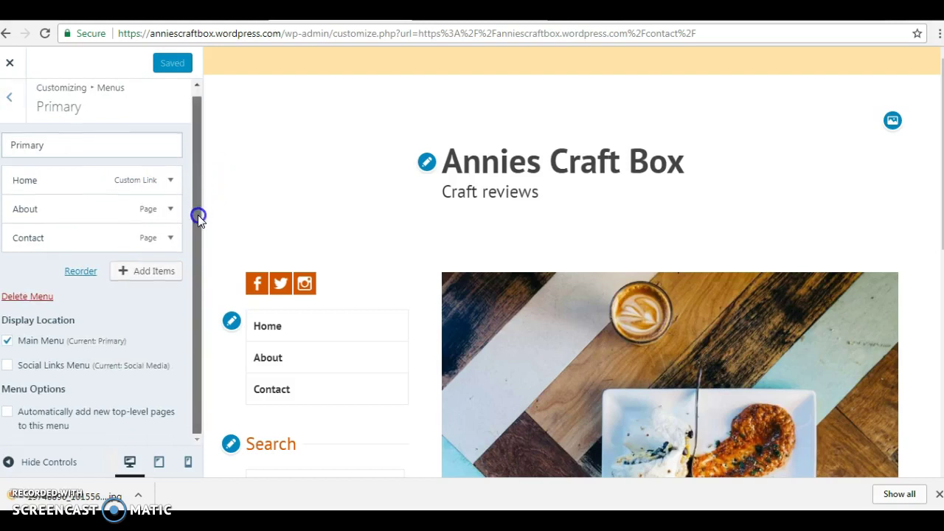
click(18, 98)
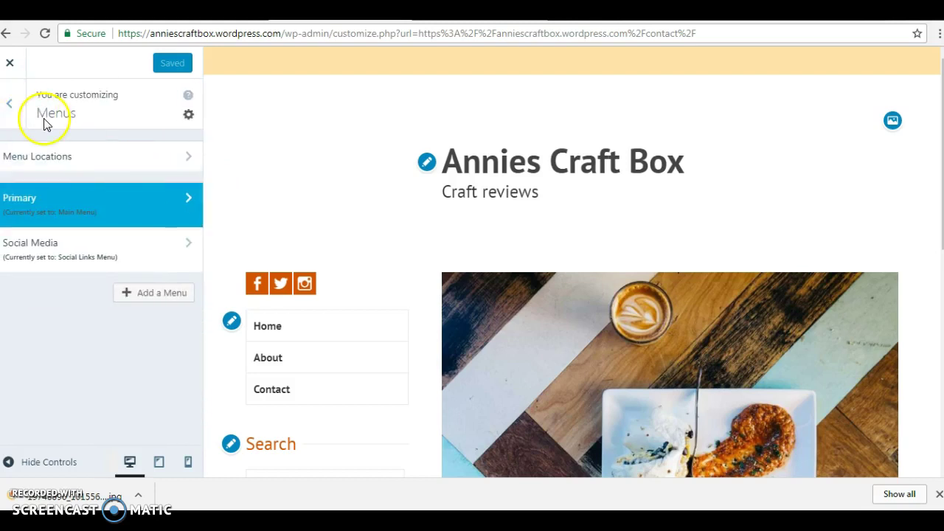
click(13, 107)
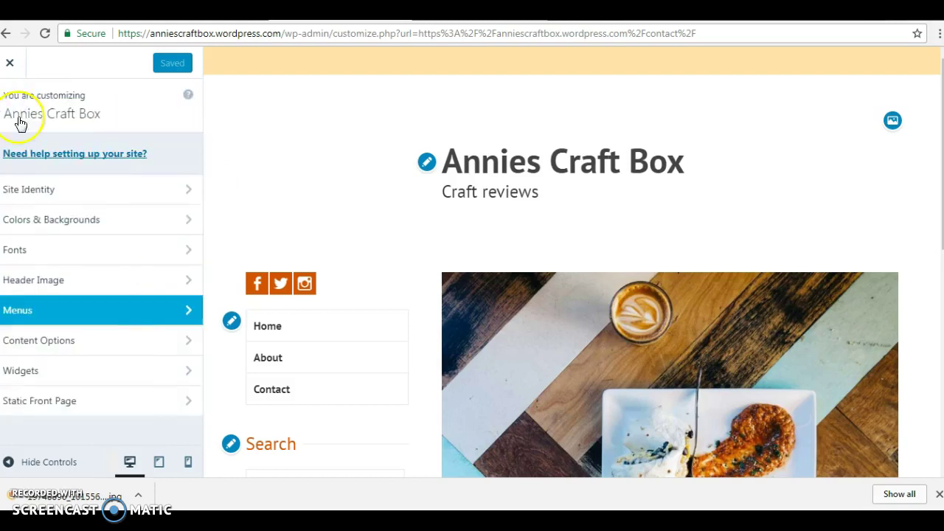
click(135, 287)
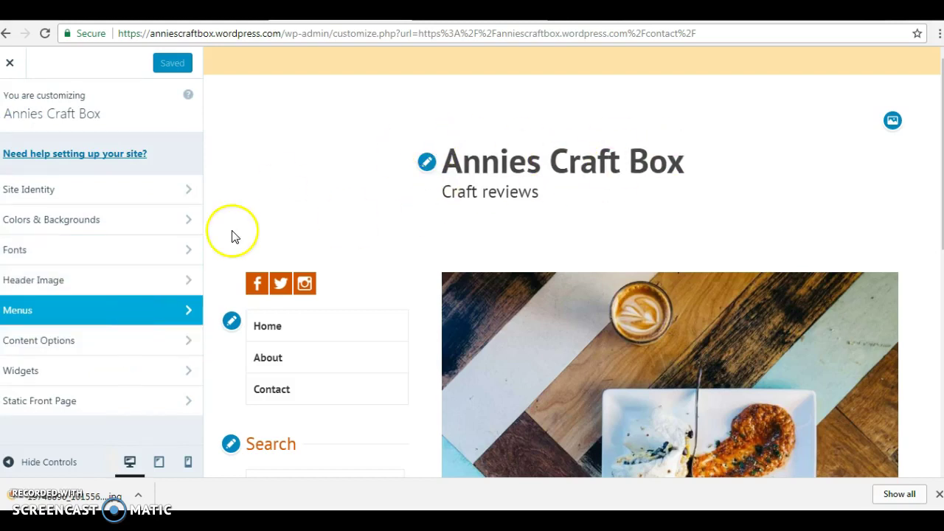
Browse the widgets available for the sidebar without adding one, and return to the main customization options
click(53, 374)
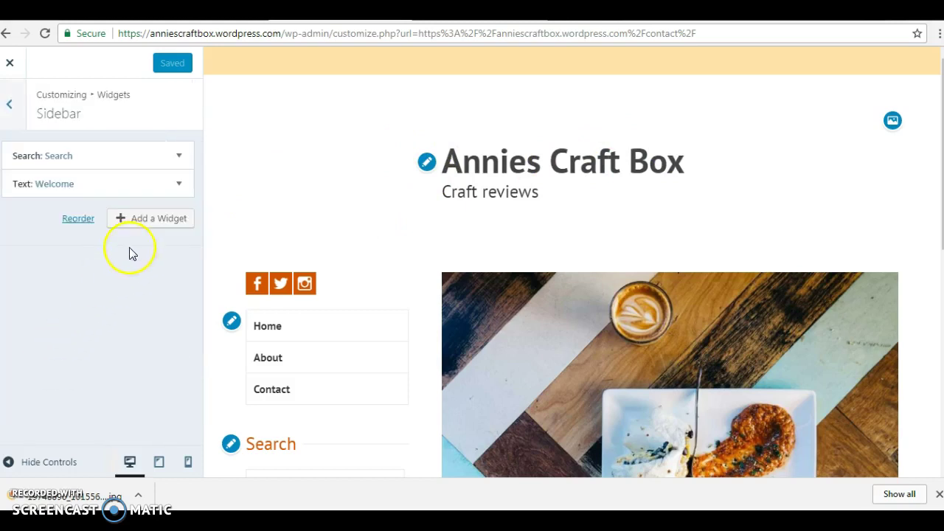
click(143, 227)
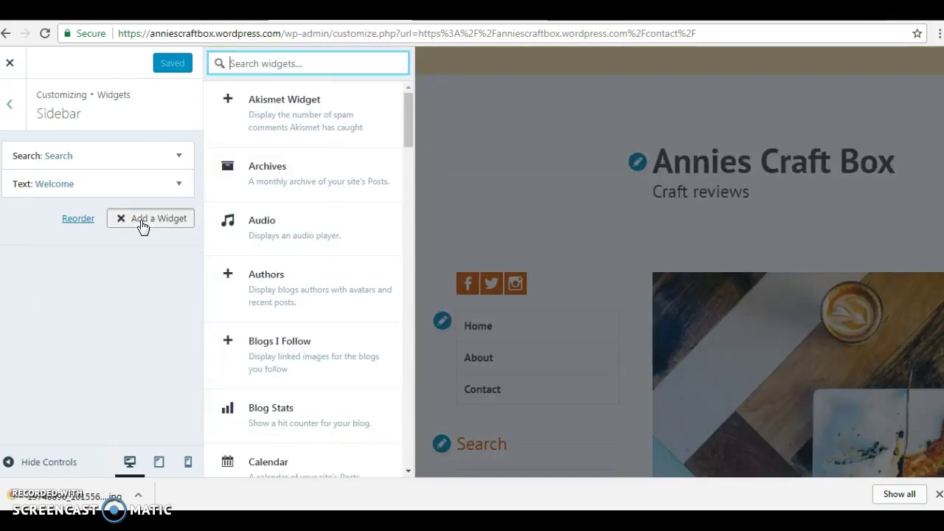
drag(406, 125, 406, 158)
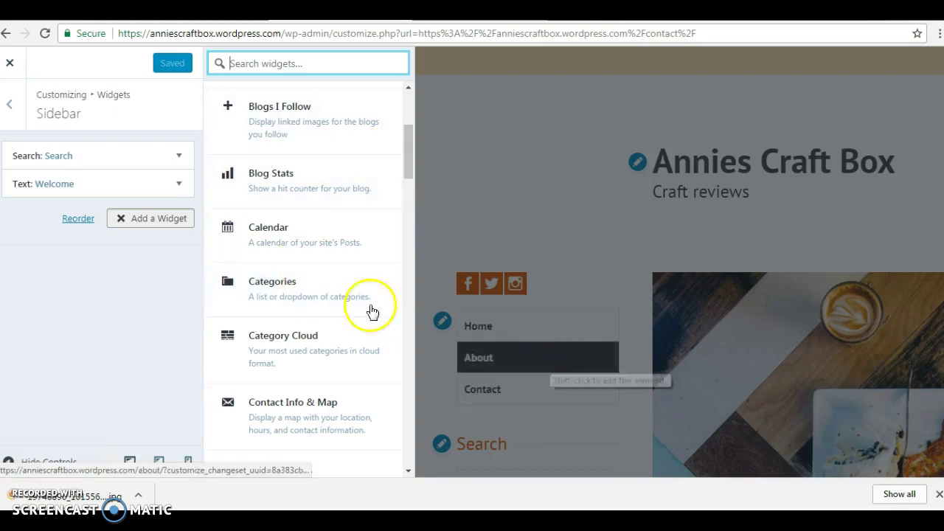
click(9, 105)
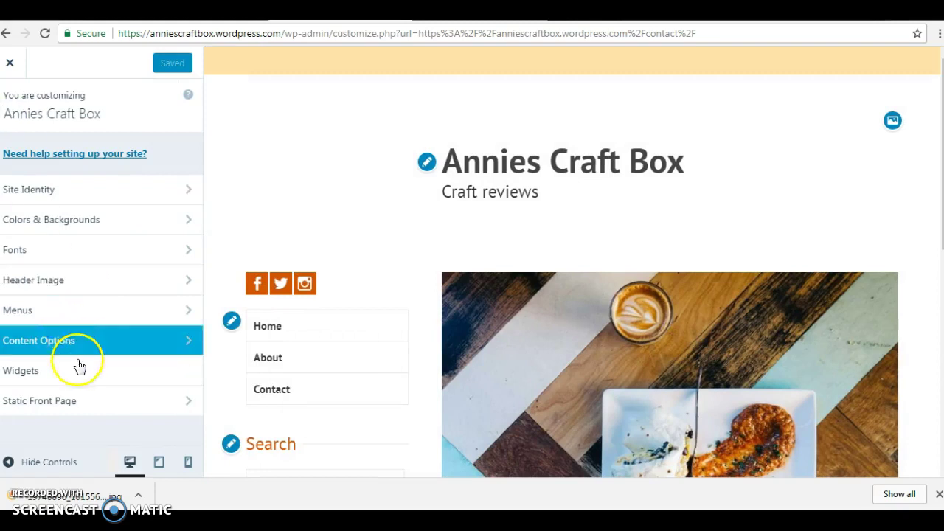
Review the Content Options for blog display and the Static Front Page settings without changing them
click(115, 342)
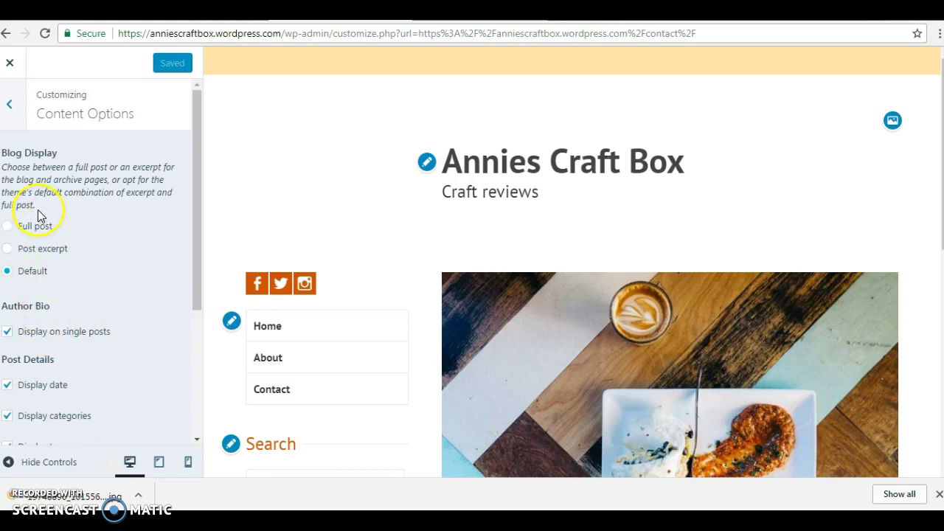
click(11, 109)
click(104, 227)
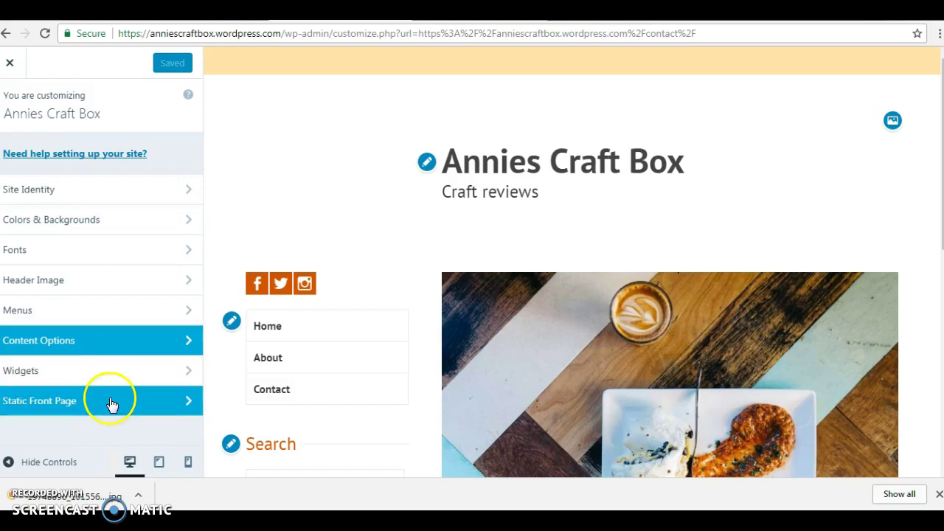
click(151, 402)
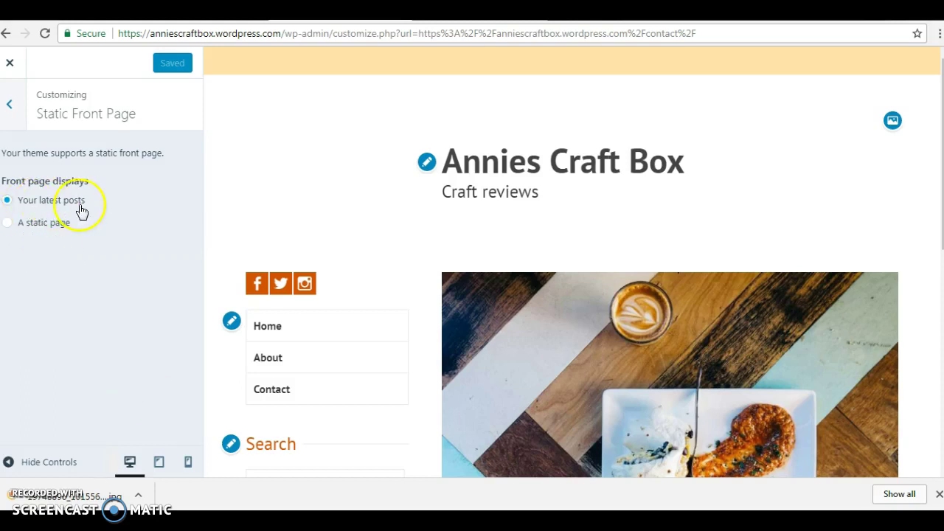
click(14, 106)
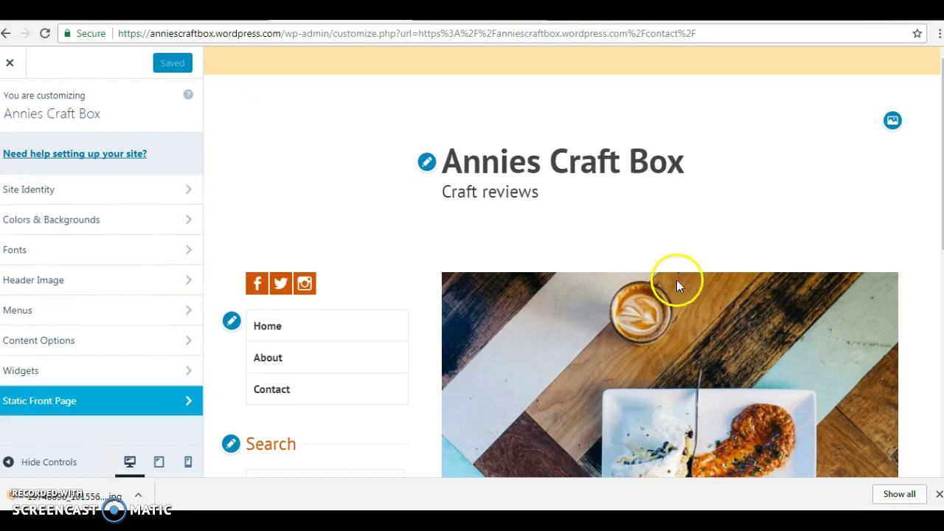
Look over the previewed page from the header and sidebar down to the first blog post
scroll(574, 268, down, 5)
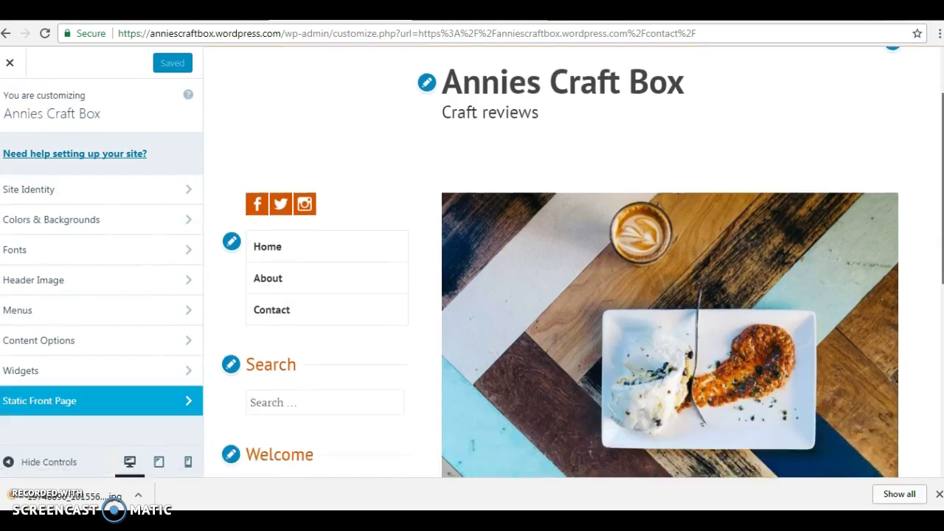
scroll(677, 147, up, 2)
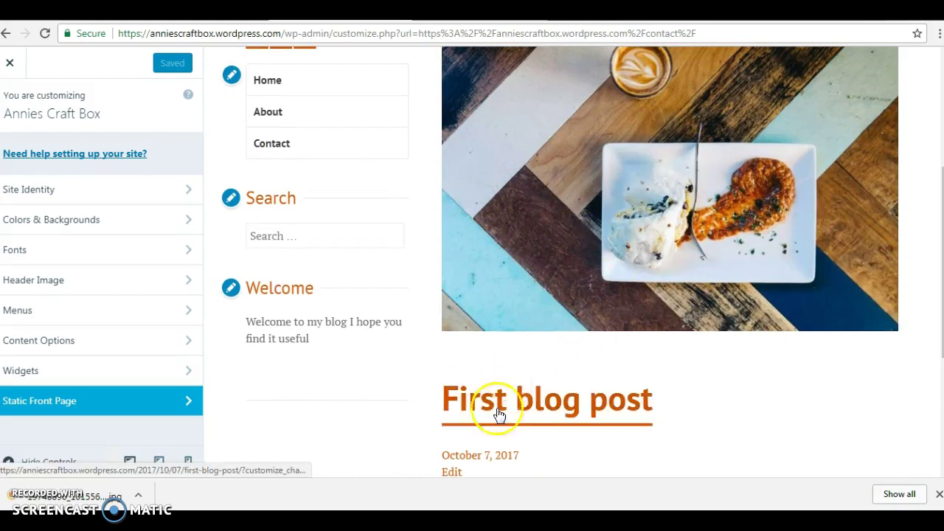
scroll(940, 87, up, 3)
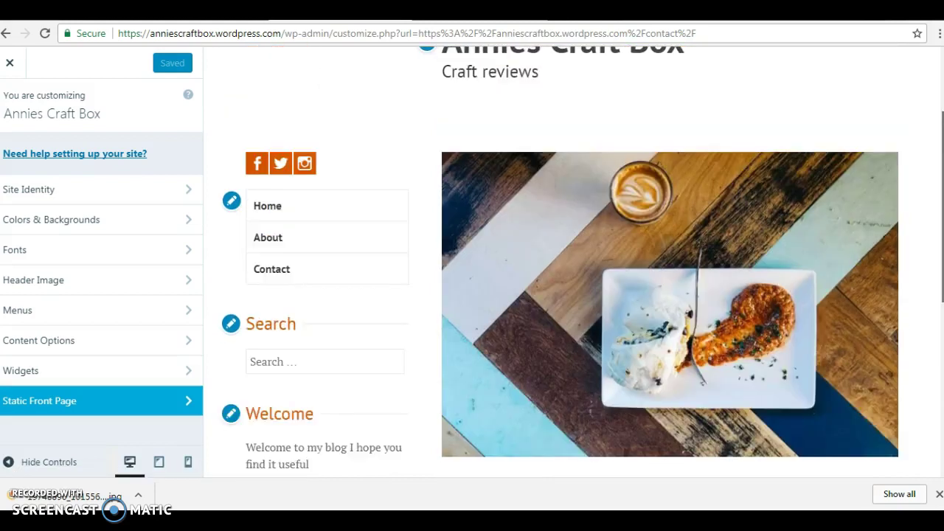